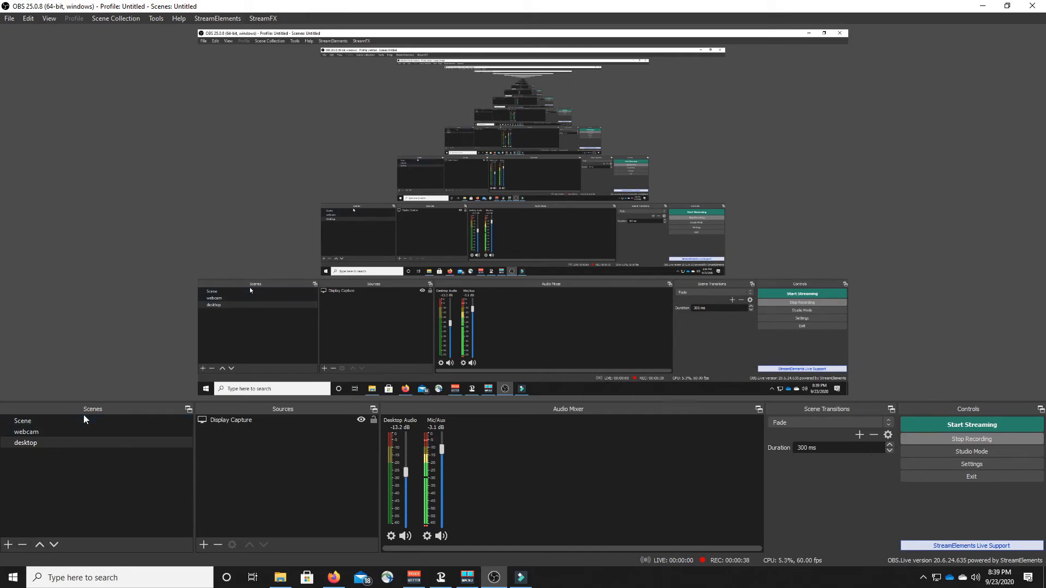
pyautogui.click(8, 545)
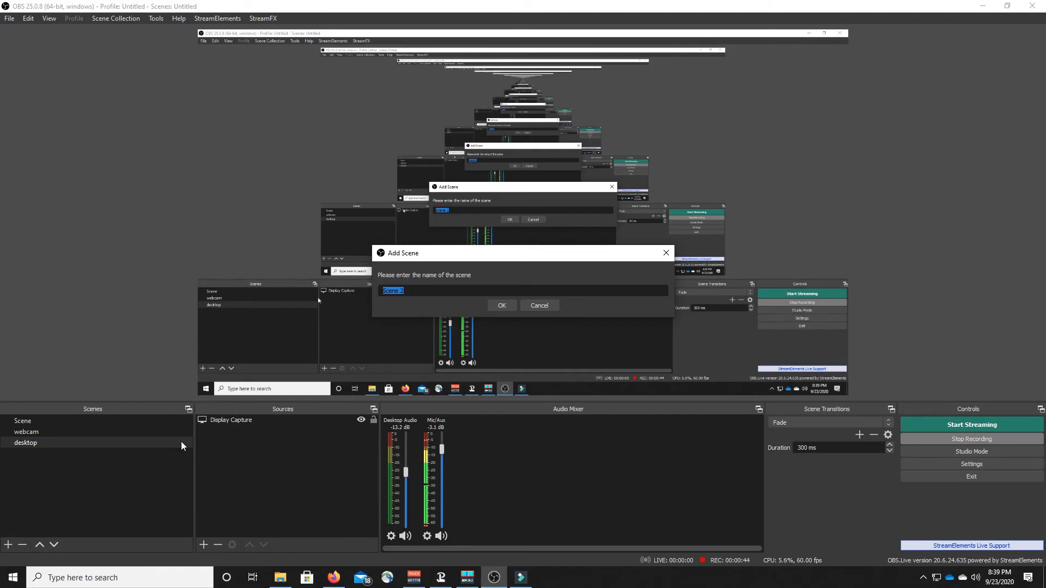
pyautogui.write('deskto[')
pyautogui.press('BackSpace')
pyautogui.write('p')
pyautogui.click(666, 253)
pyautogui.click(27, 443)
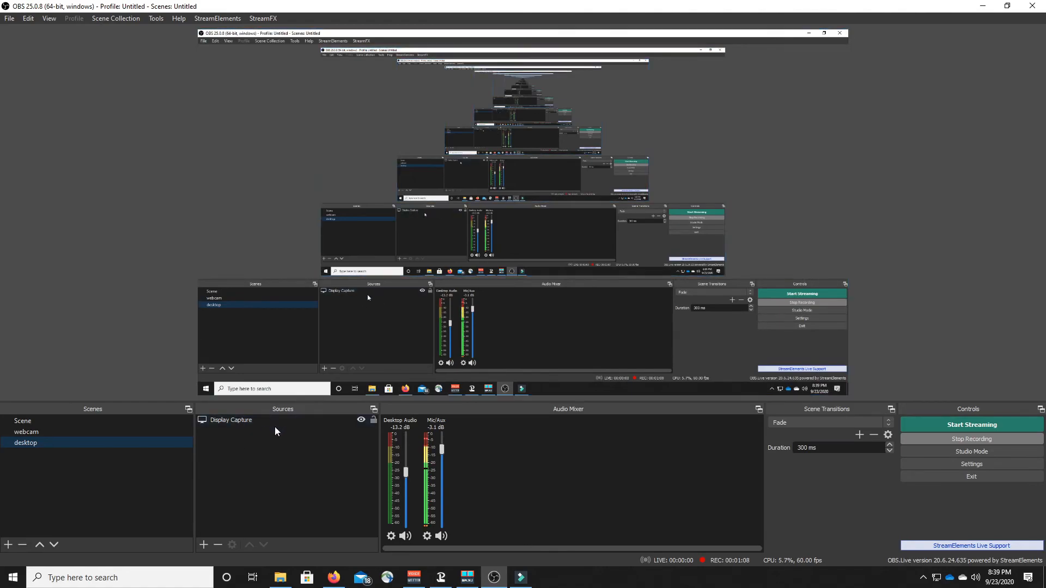
pyautogui.click(203, 545)
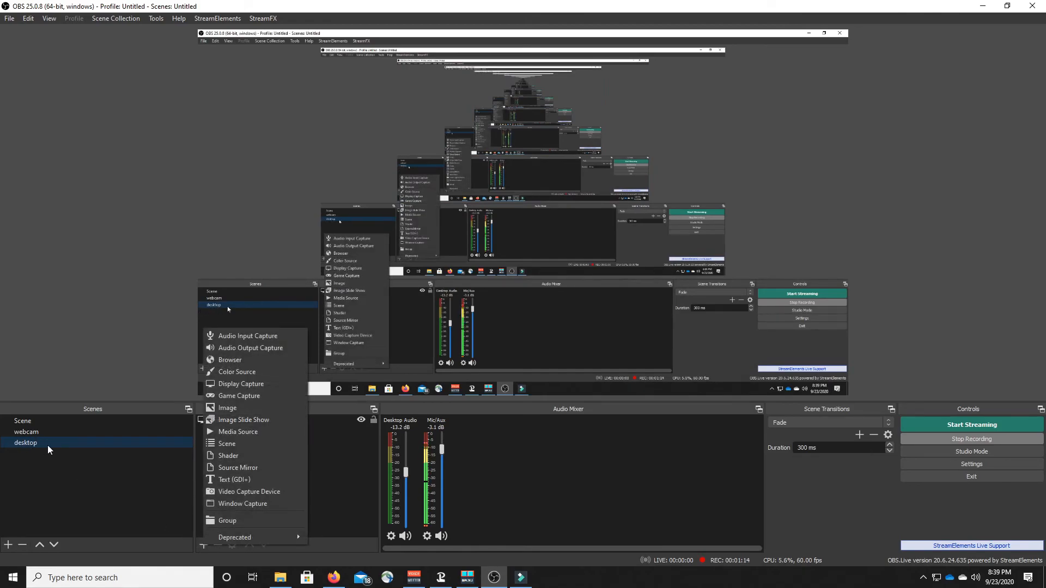
pyautogui.click(347, 435)
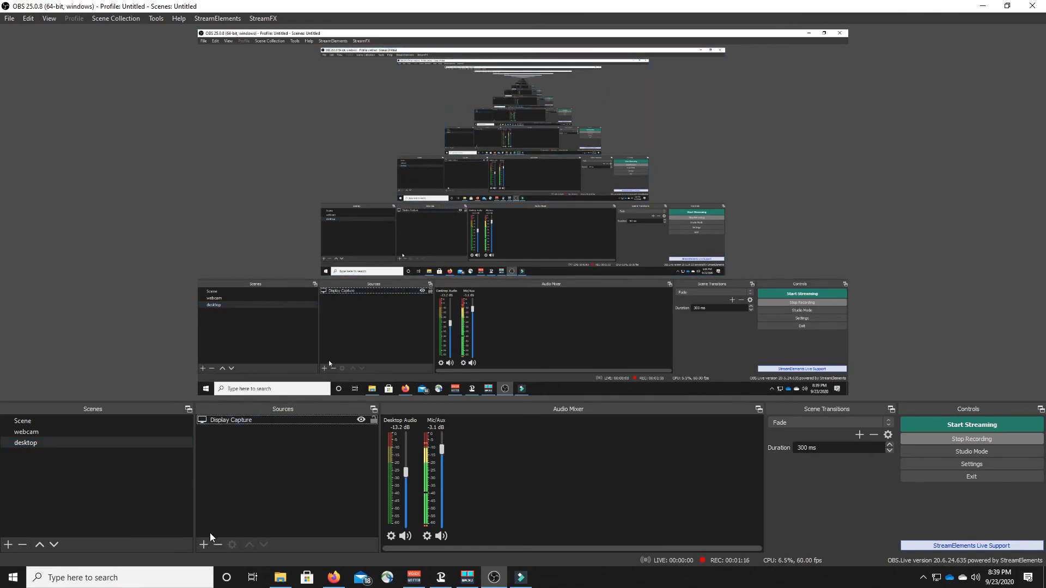
pyautogui.click(203, 544)
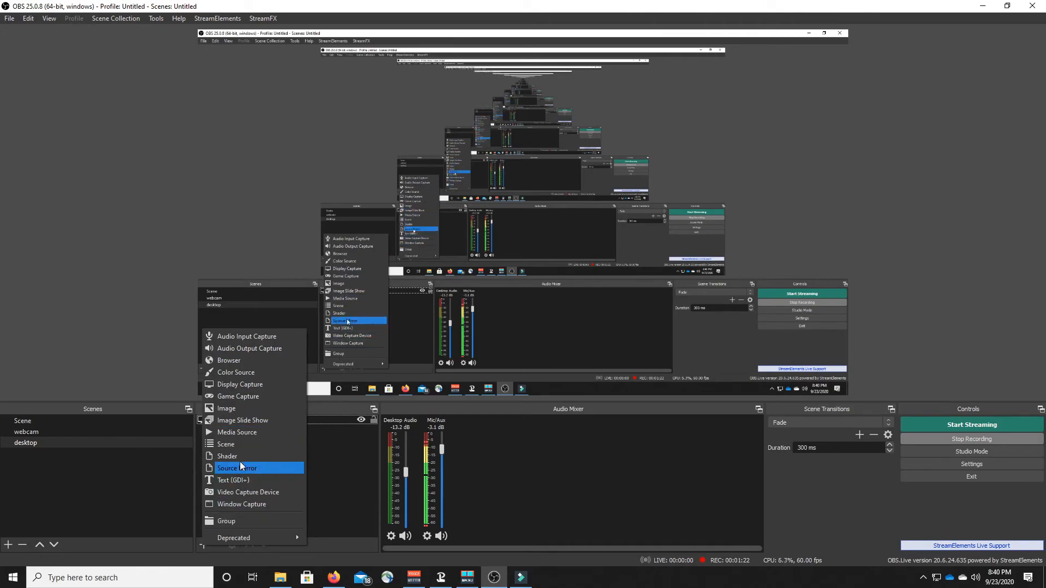
pyautogui.click(224, 386)
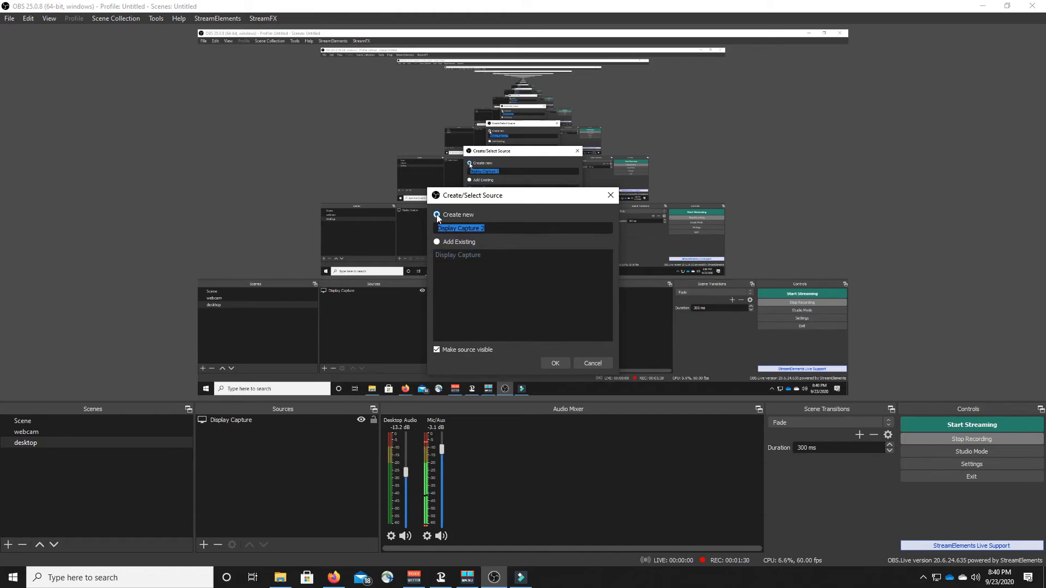
pyautogui.doubleClick(497, 228)
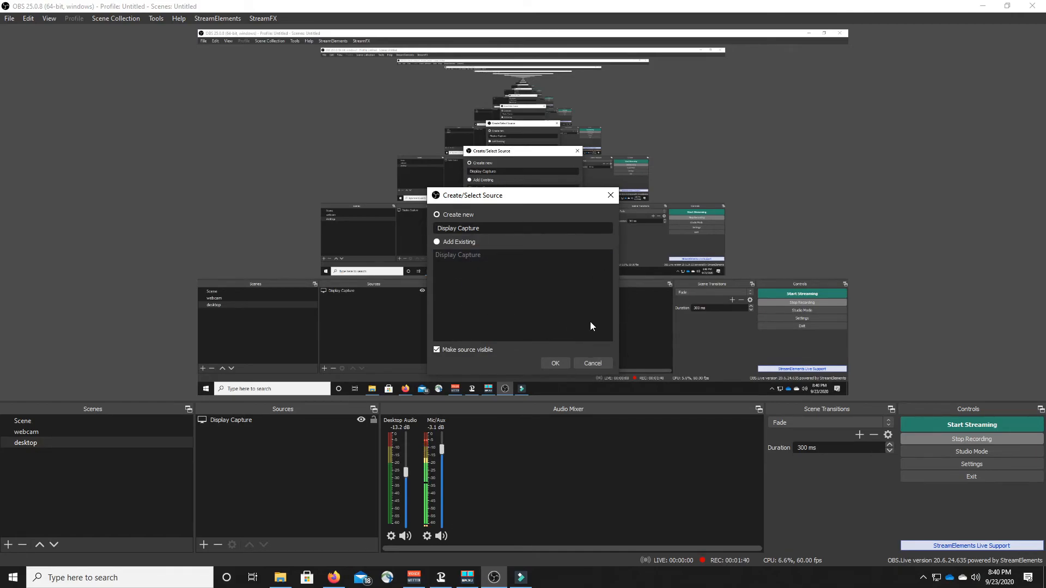
pyautogui.click(599, 361)
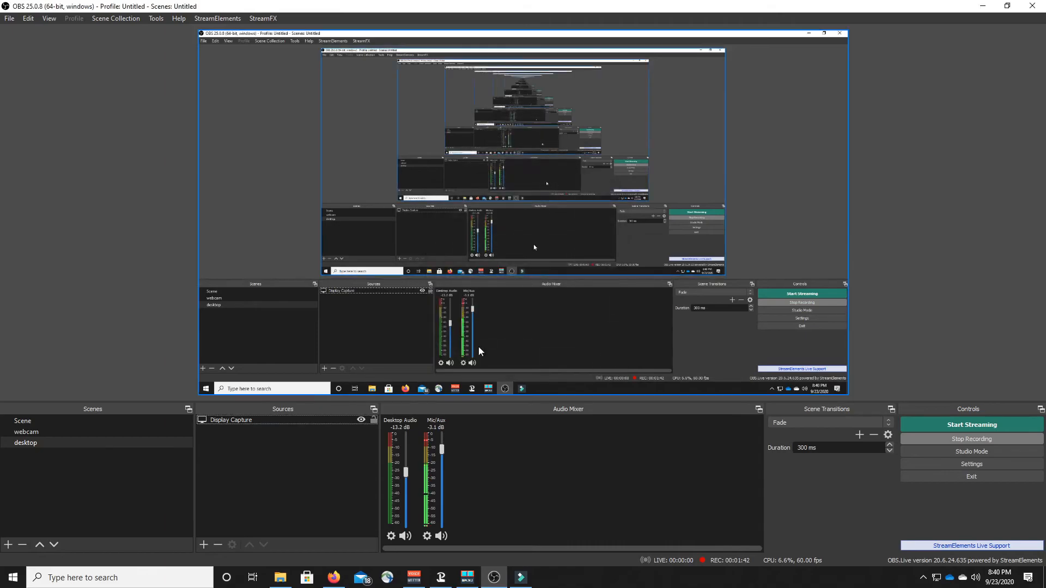
# - Examine the available display choices in the Display Capture source's properties, leaving its settings as they are
pyautogui.rightClick(261, 421)
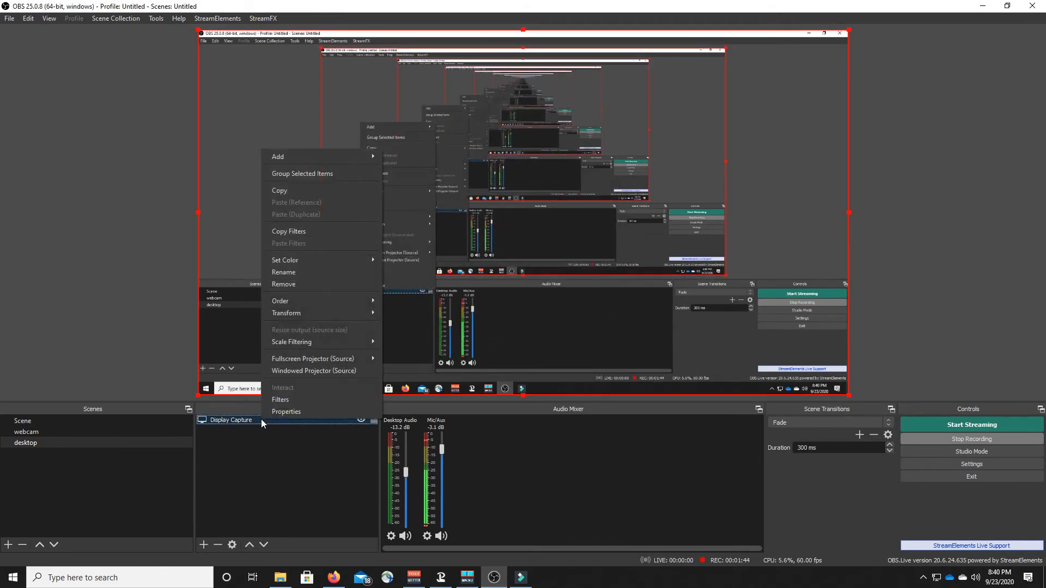
pyautogui.click(285, 412)
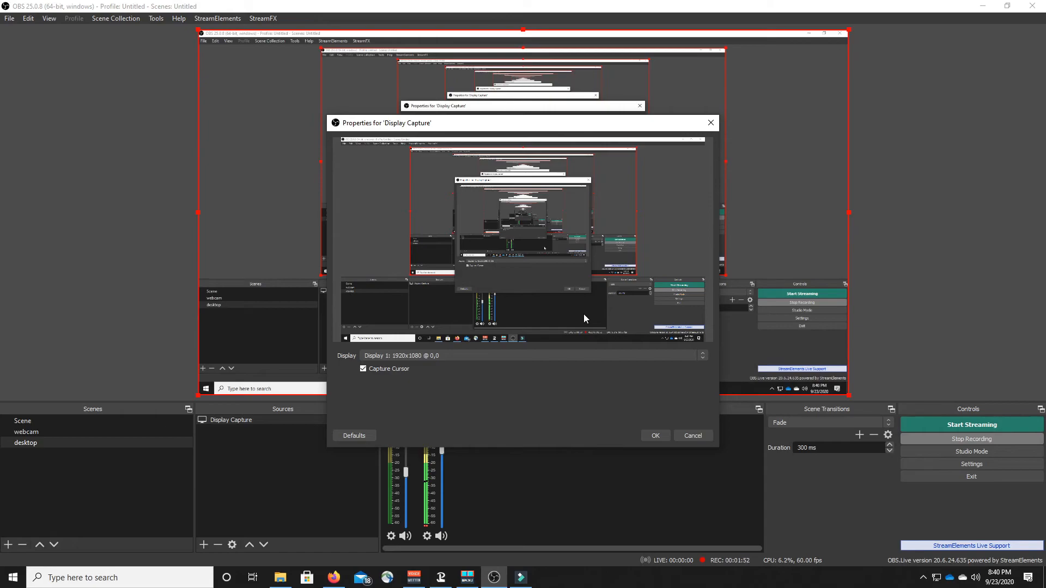
pyautogui.click(704, 357)
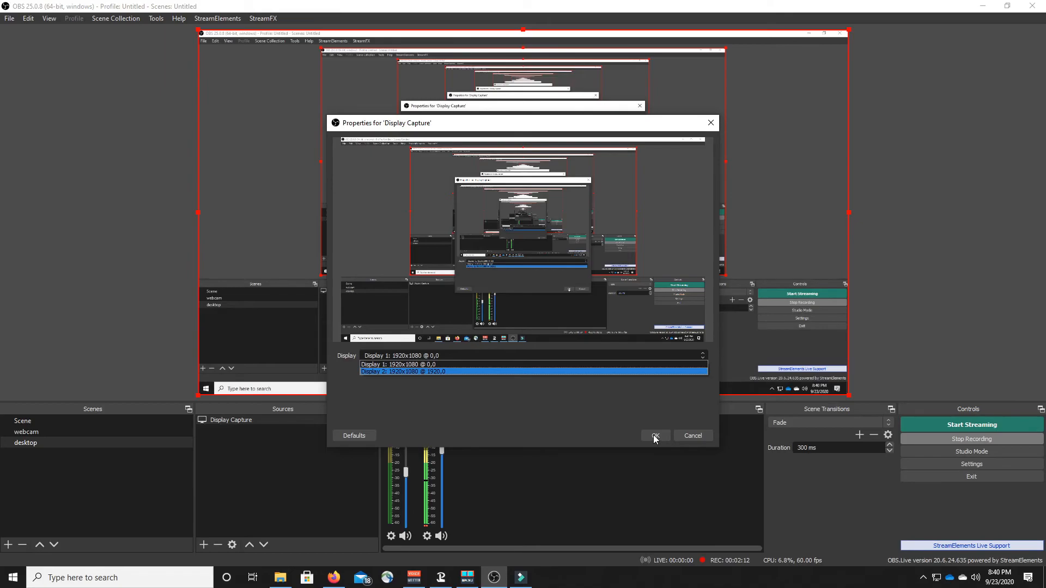
pyautogui.click(704, 437)
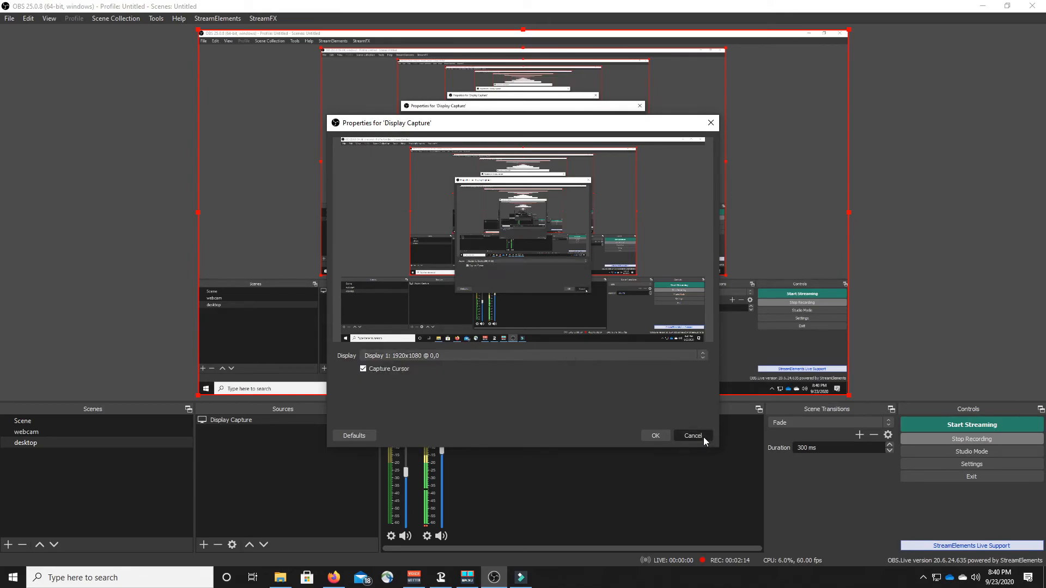
pyautogui.click(704, 437)
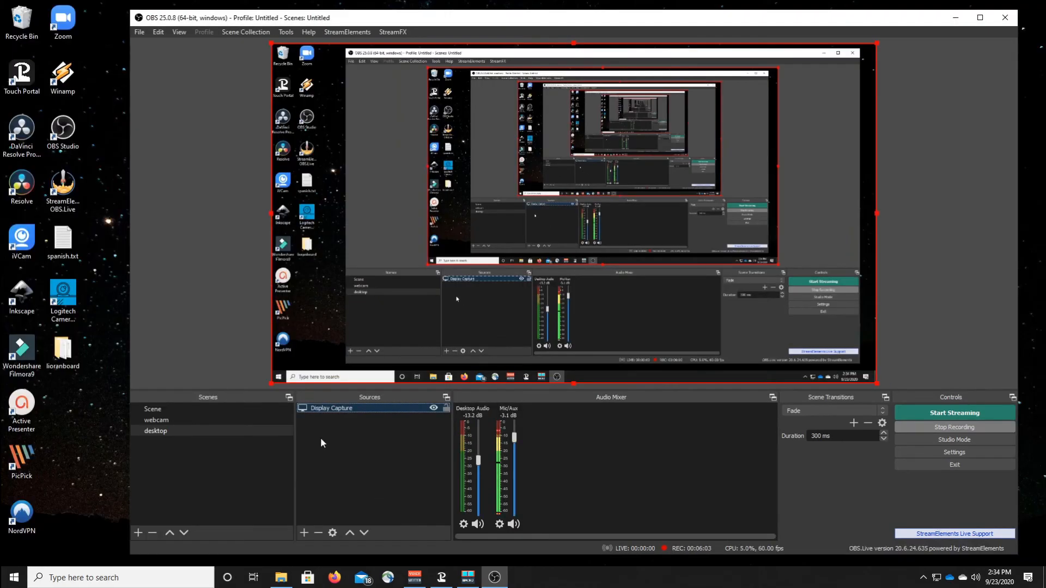
# - Add the existing Logitech Webcam video capture device as a visible source in the desktop scene
pyautogui.click(304, 533)
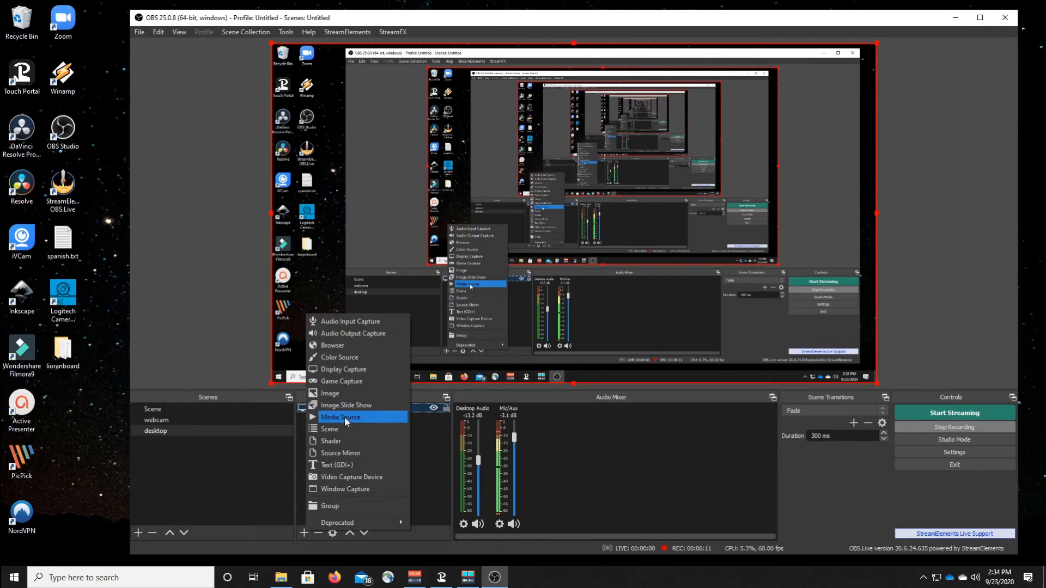
pyautogui.click(356, 477)
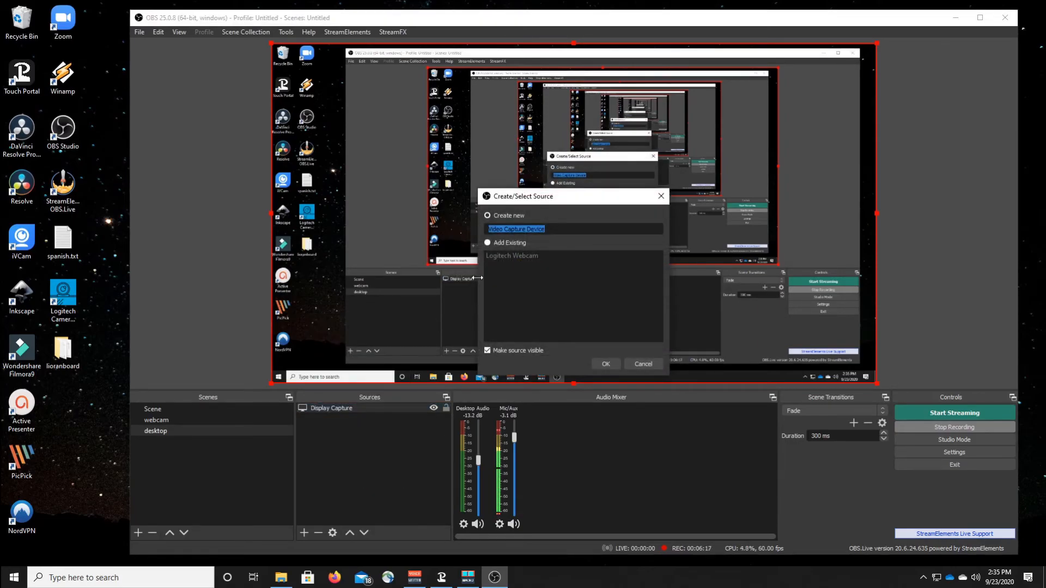
pyautogui.click(487, 243)
pyautogui.click(512, 257)
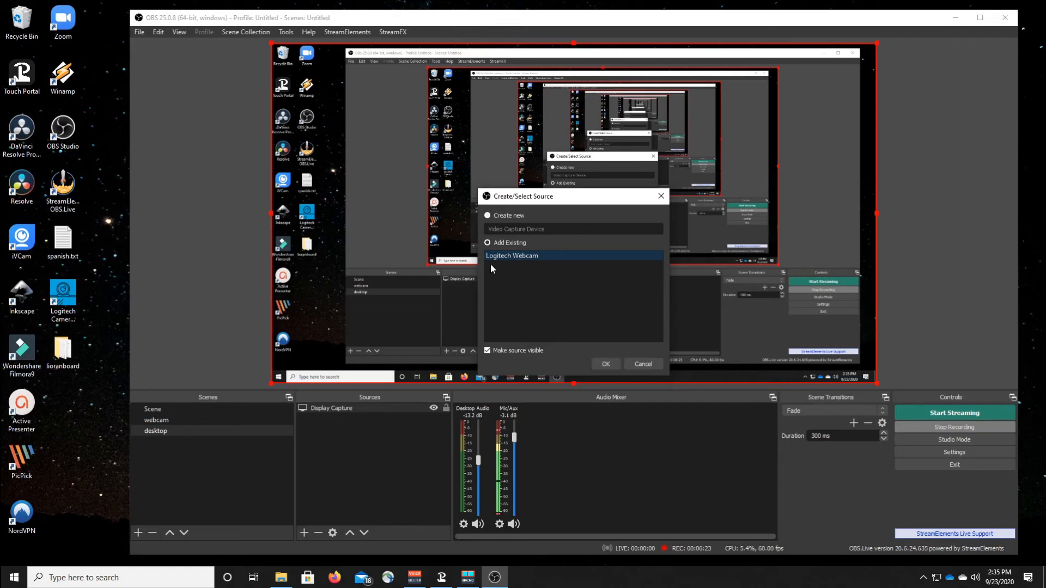
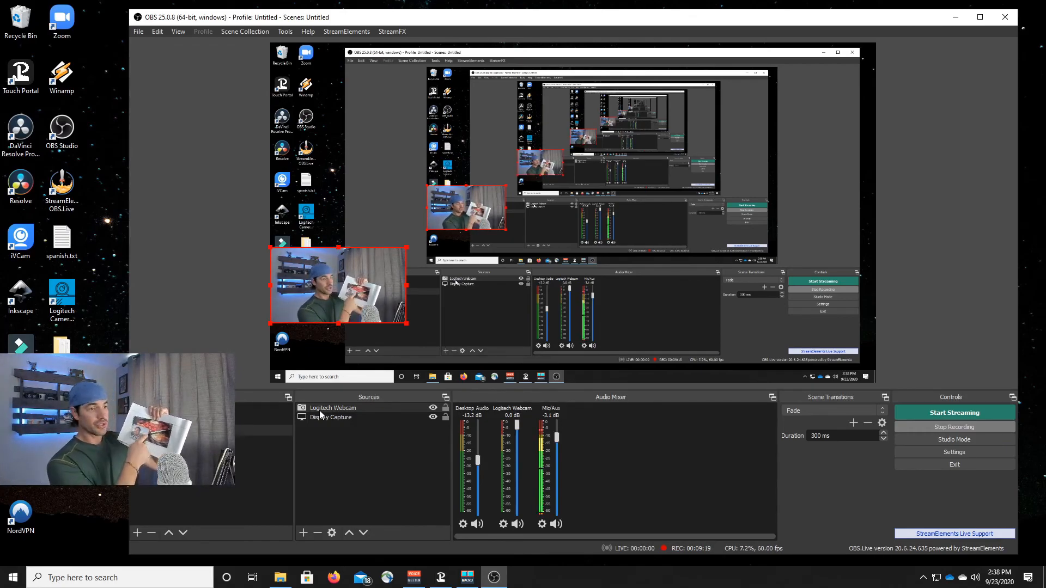
# - Place Logitech Webcam below Display Capture in the source order and shrink the display capture toward the canvas's upper-right corner
pyautogui.moveTo(331, 410); pyautogui.dragTo(323, 427)
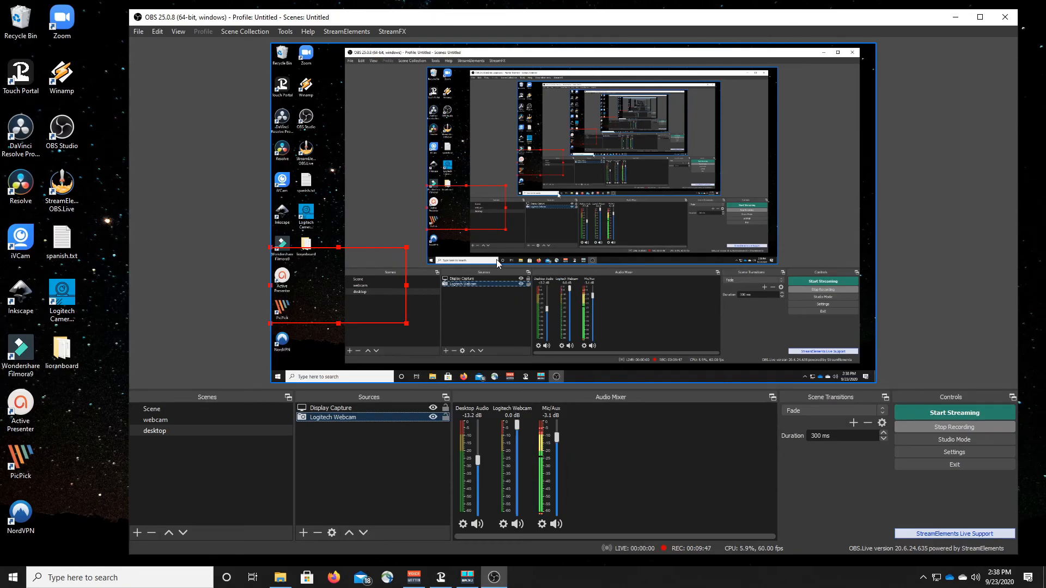
pyautogui.click(487, 276)
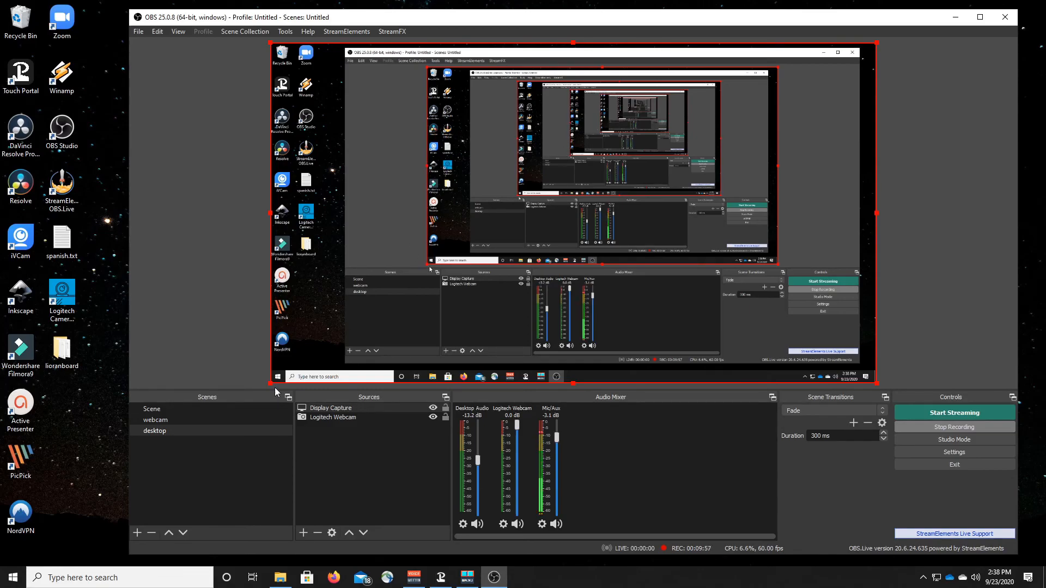
pyautogui.moveTo(271, 383); pyautogui.dragTo(332, 351)
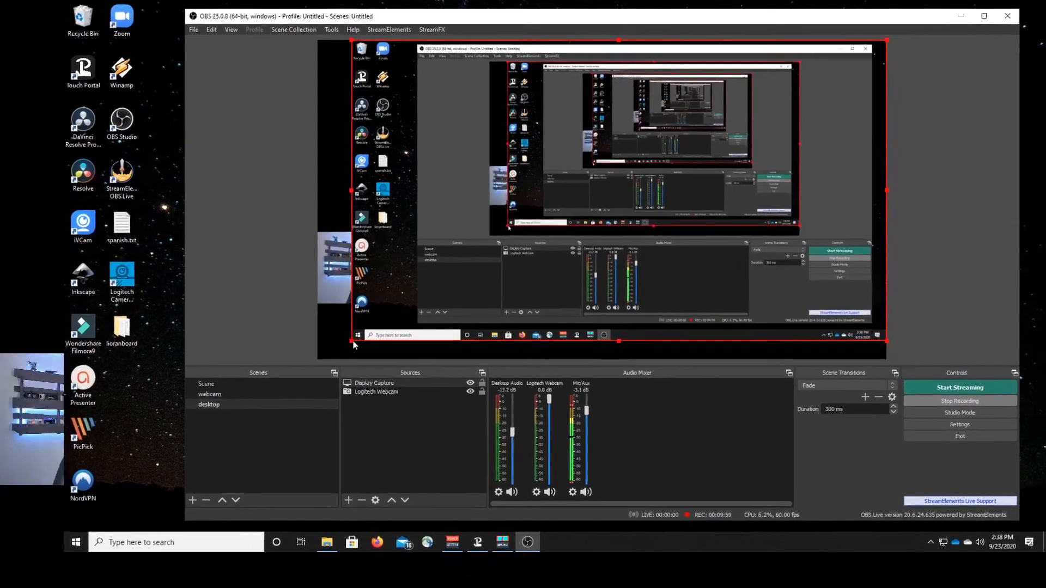
pyautogui.moveTo(402, 316); pyautogui.dragTo(495, 263)
# - Move the webcam picture into the lower-left corner of the canvas and enlarge it to fill the space beside the display capture
pyautogui.moveTo(535, 215); pyautogui.dragTo(540, 253)
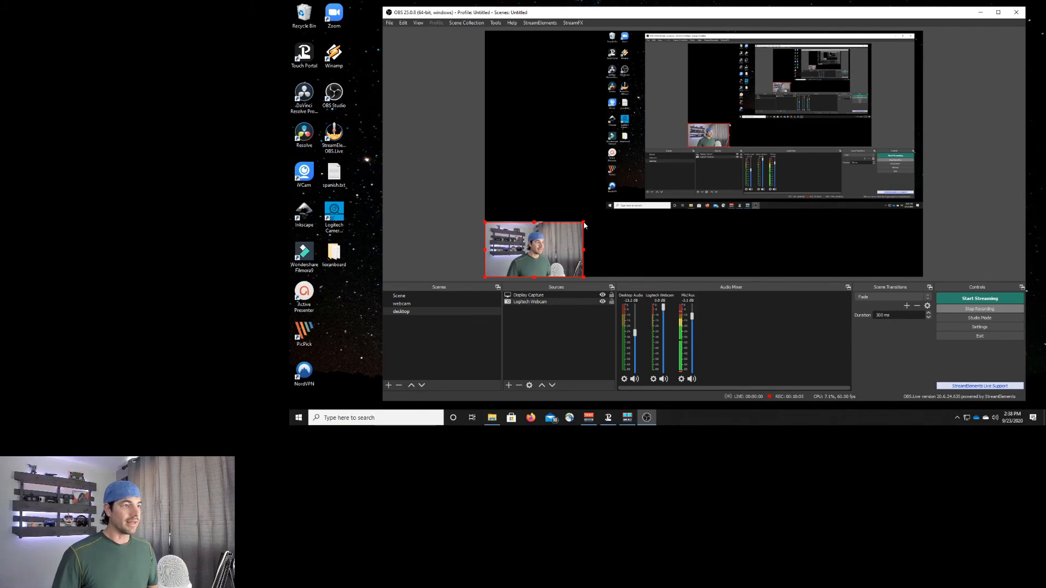
pyautogui.moveTo(585, 222); pyautogui.dragTo(604, 213)
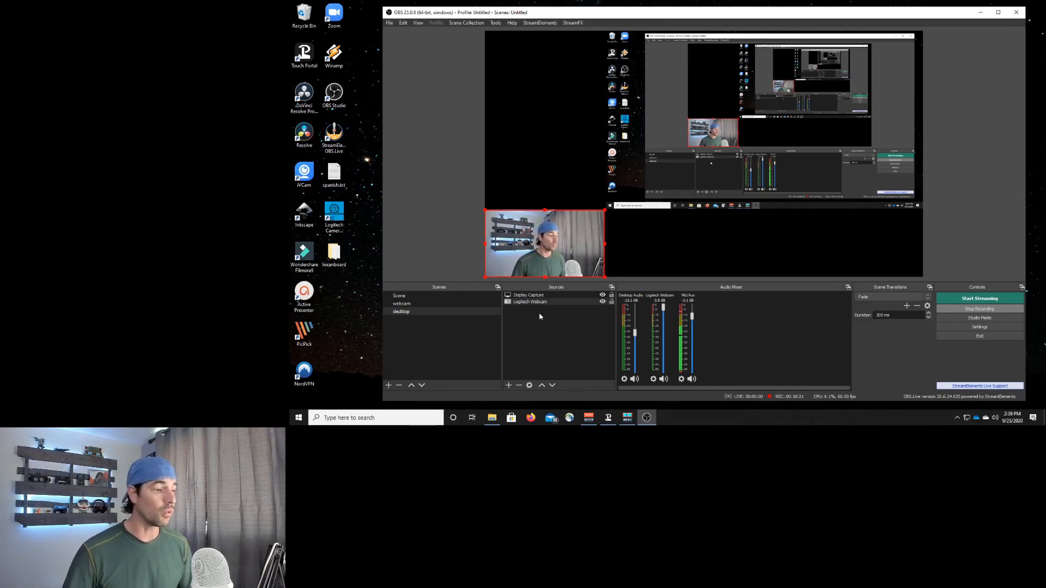
# - Add a new image source named "upper left image" to the desktop scene
pyautogui.click(508, 386)
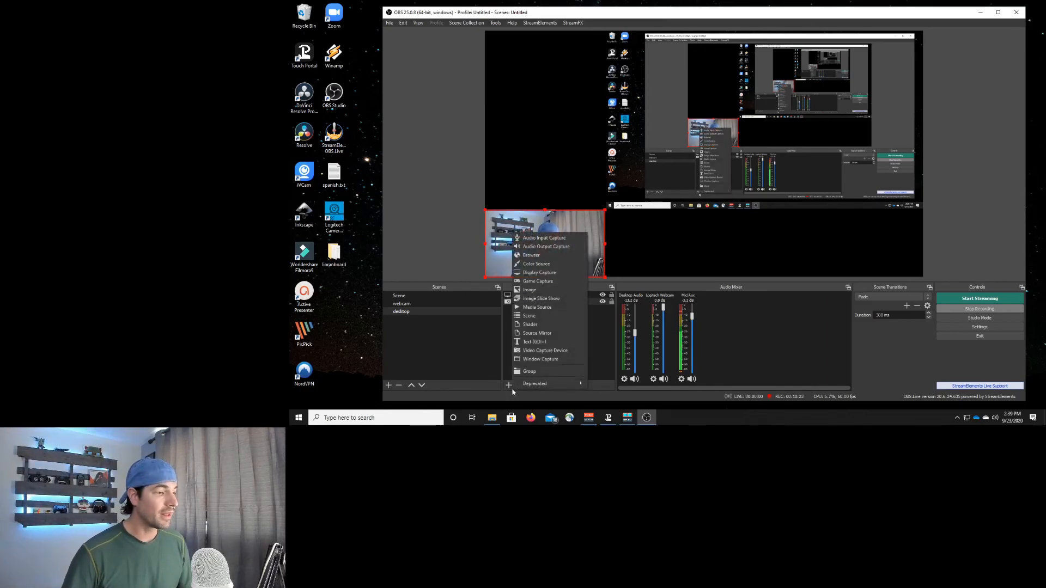
pyautogui.click(509, 367)
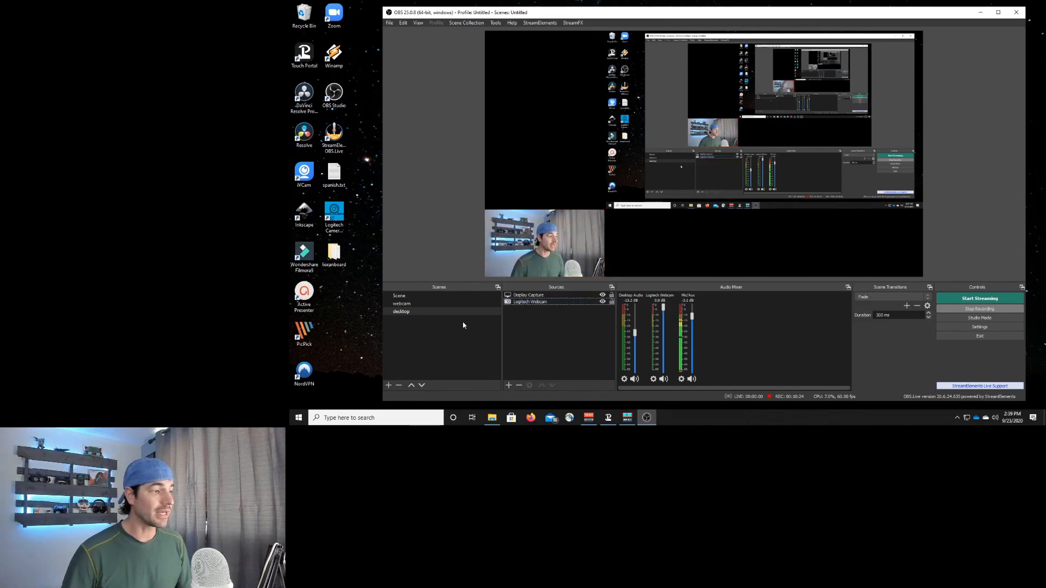
pyautogui.click(405, 313)
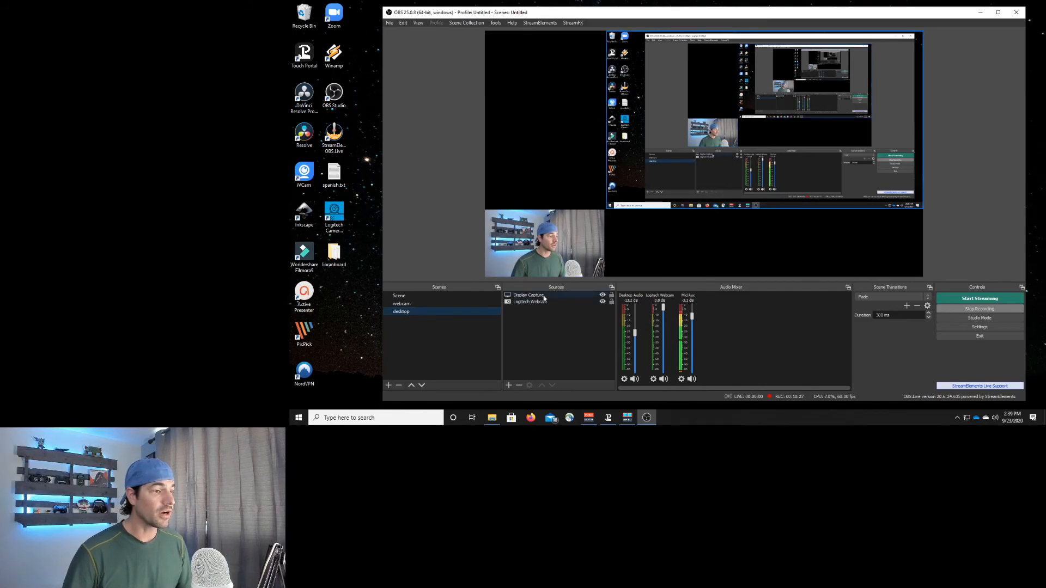
pyautogui.click(509, 385)
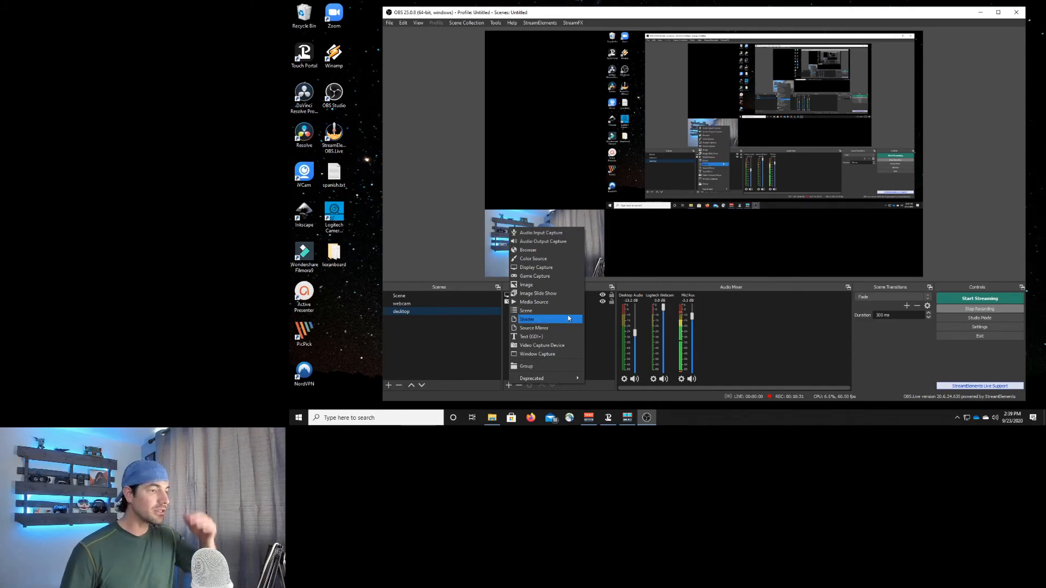
pyautogui.click(530, 286)
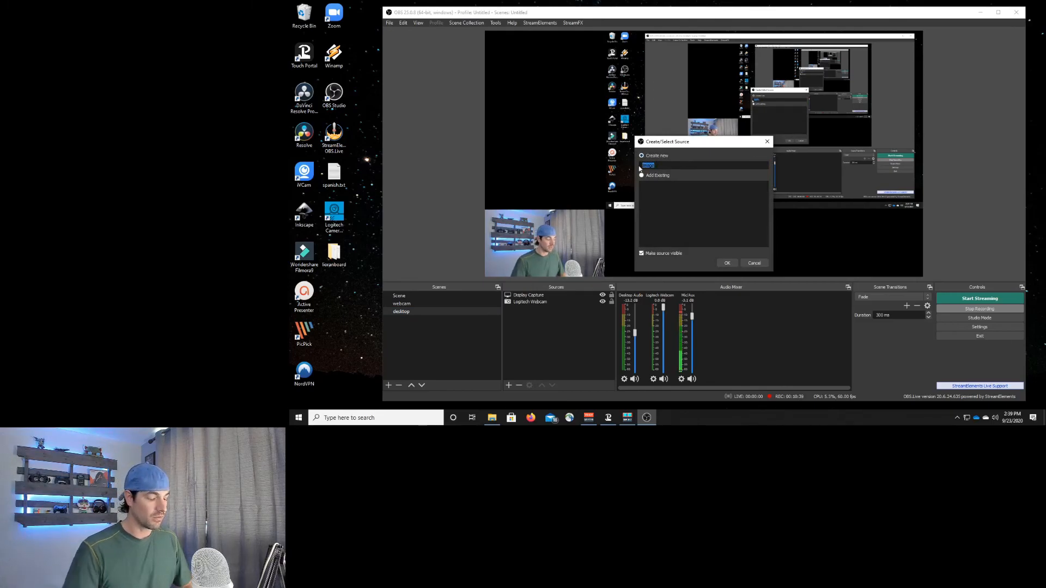
pyautogui.write('upper left')
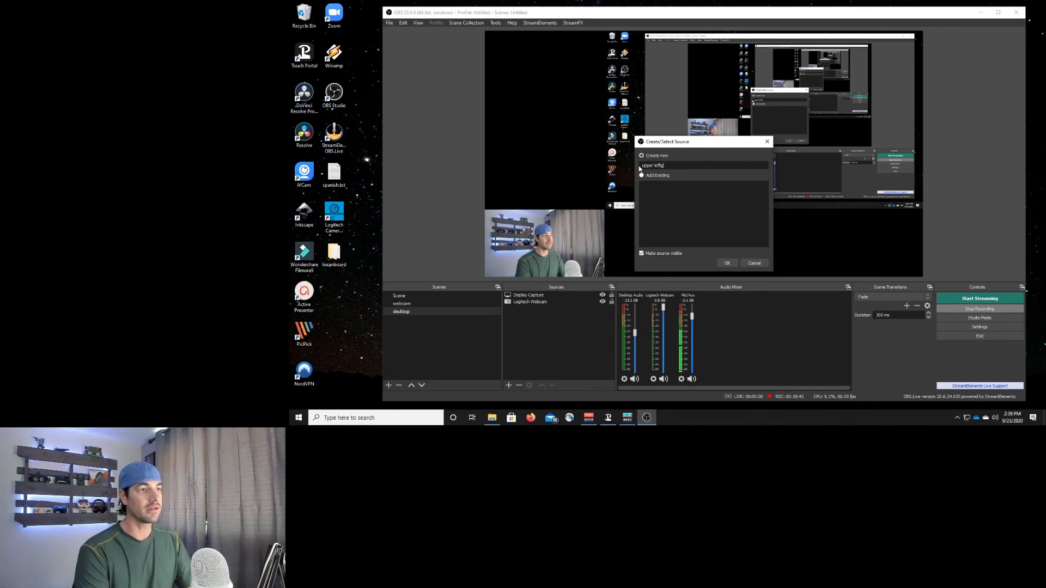
pyautogui.write(' image')
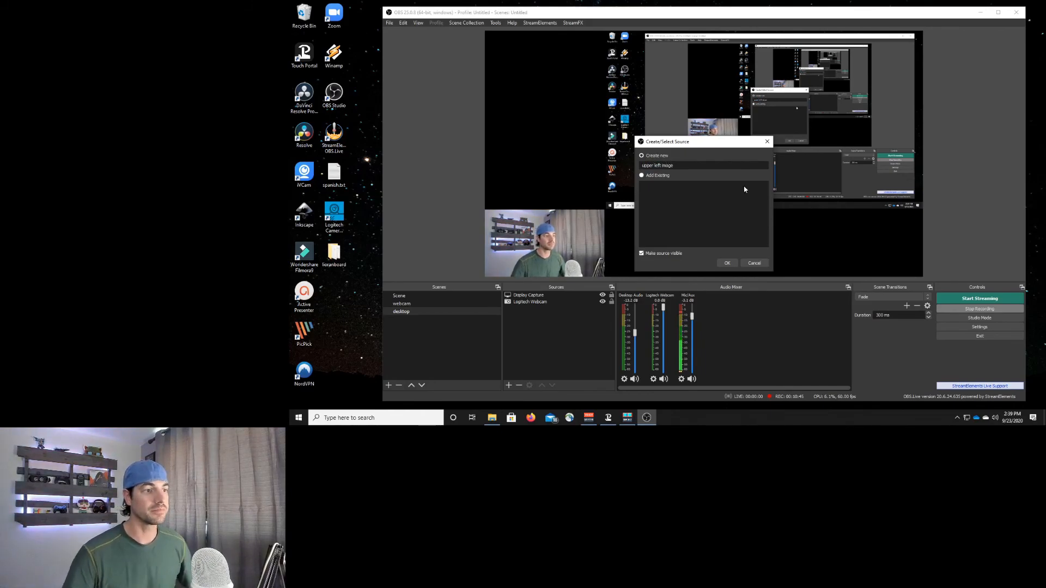
pyautogui.click(730, 264)
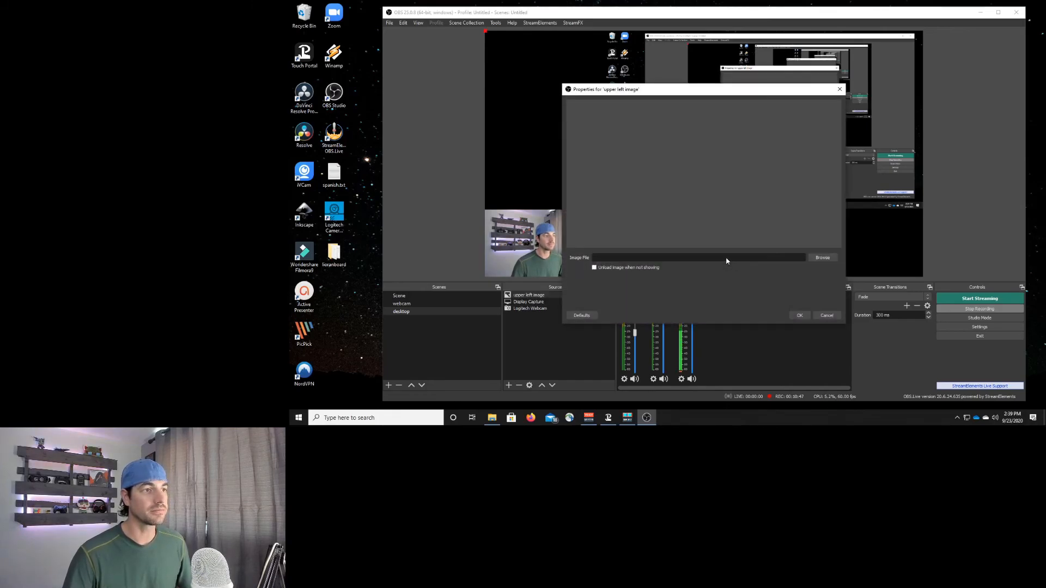
# - Load logo.jpg from the Logos folder in Smashs Game Room on the D drive into the new image source
pyautogui.click(823, 258)
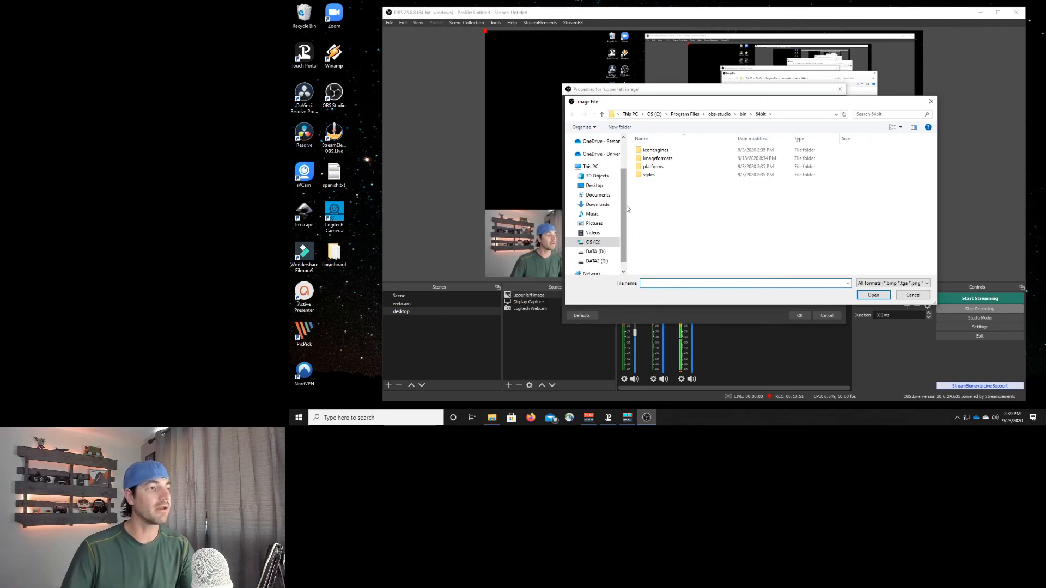
pyautogui.scroll(-1, 595, 239)
pyautogui.click(595, 240)
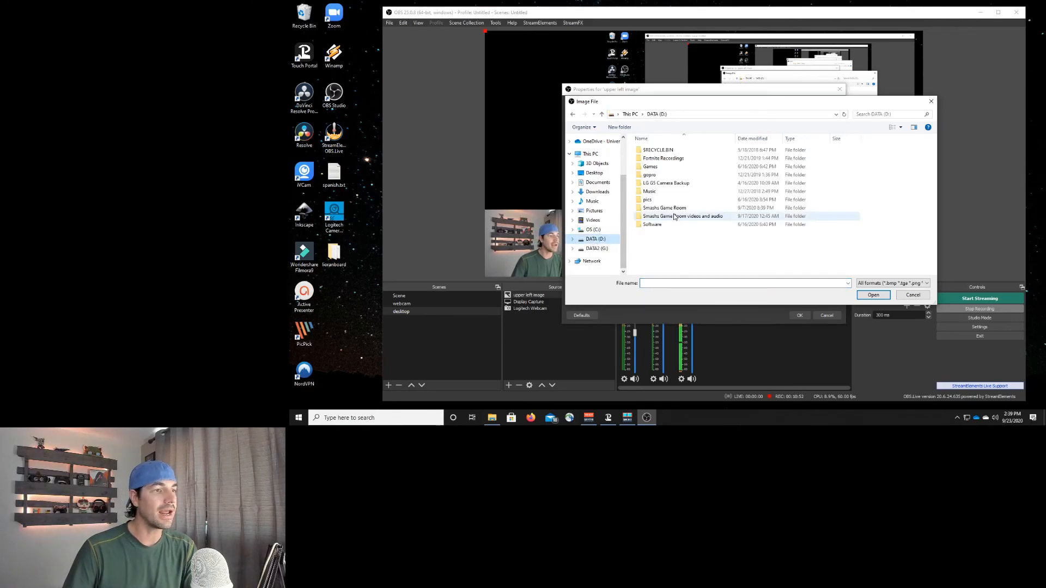
pyautogui.doubleClick(656, 209)
pyautogui.doubleClick(648, 151)
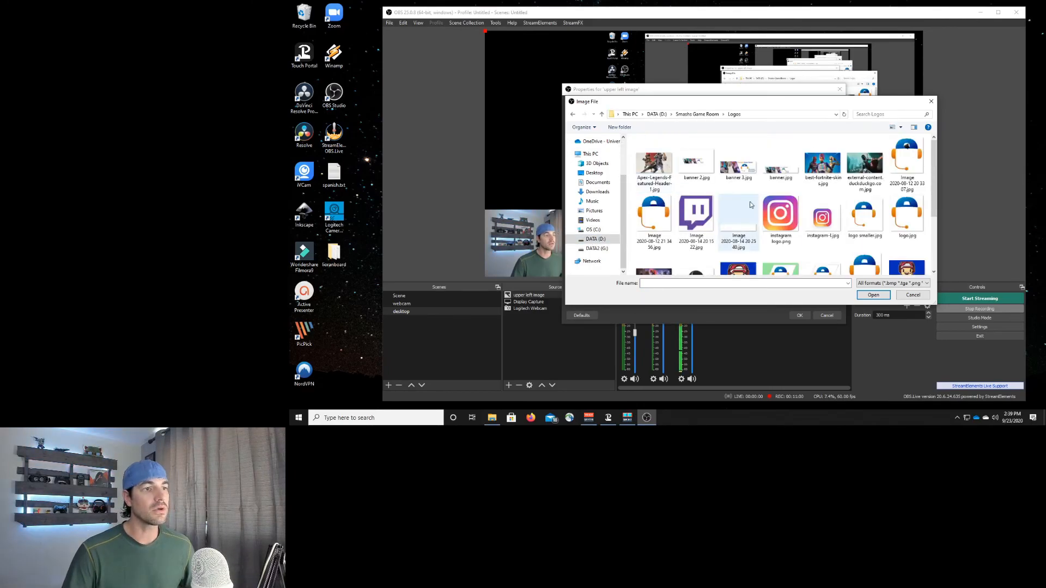
pyautogui.doubleClick(907, 217)
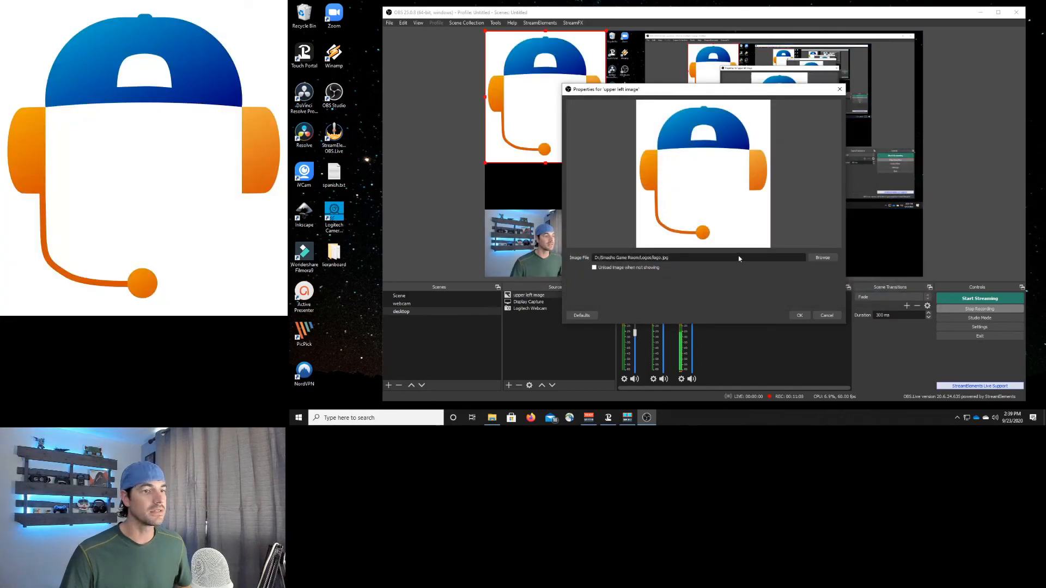
pyautogui.press('Return')
# - With the logo moved aside, place Logitech Webcam above Display Capture in the source order and enlarge the display capture toward the canvas's lower left
pyautogui.moveTo(559, 113); pyautogui.dragTo(785, 144)
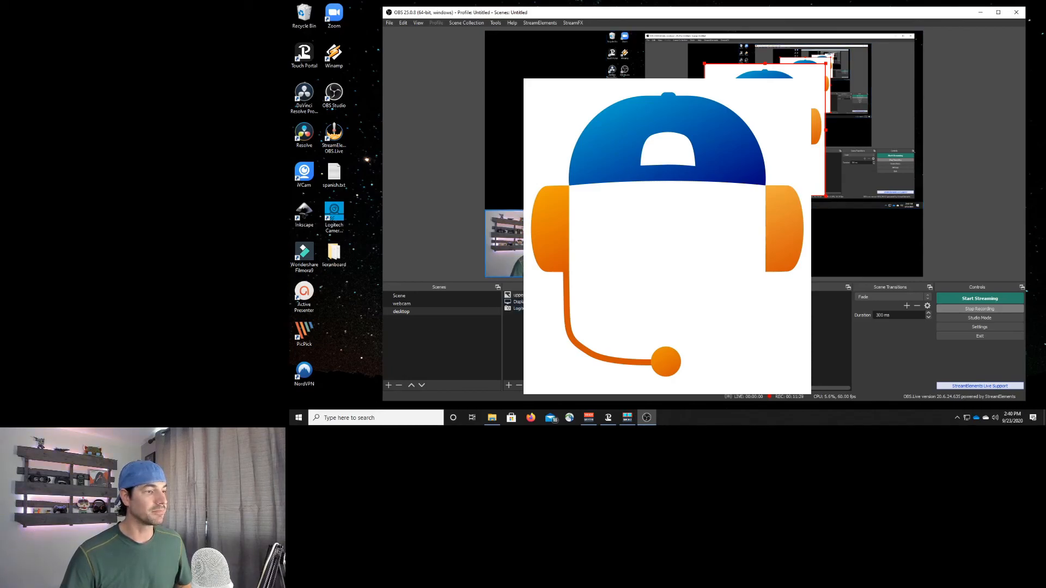
pyautogui.moveTo(536, 308); pyautogui.dragTo(537, 299)
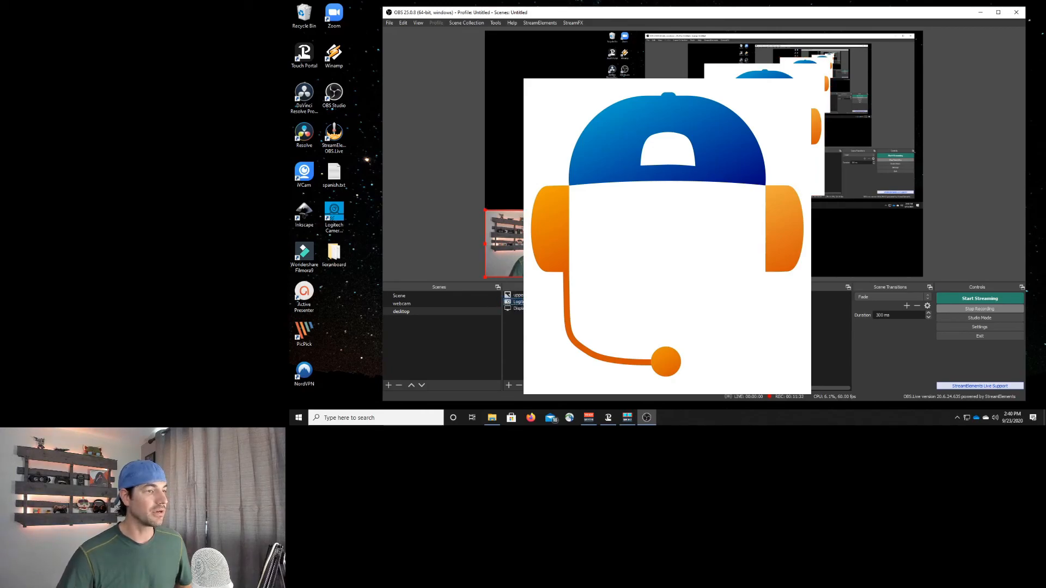
pyautogui.click(537, 308)
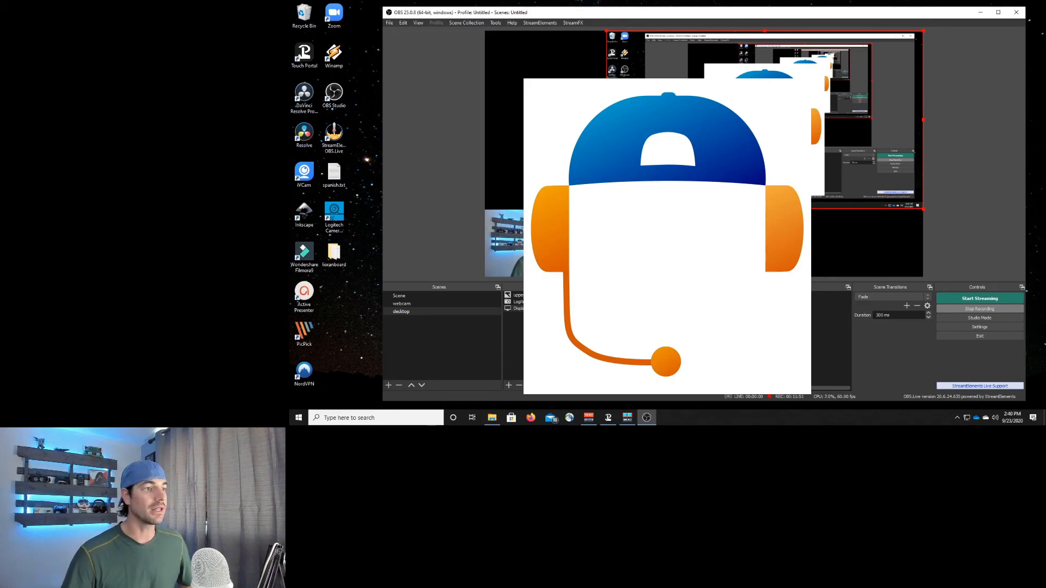
pyautogui.moveTo(606, 209); pyautogui.dragTo(513, 262)
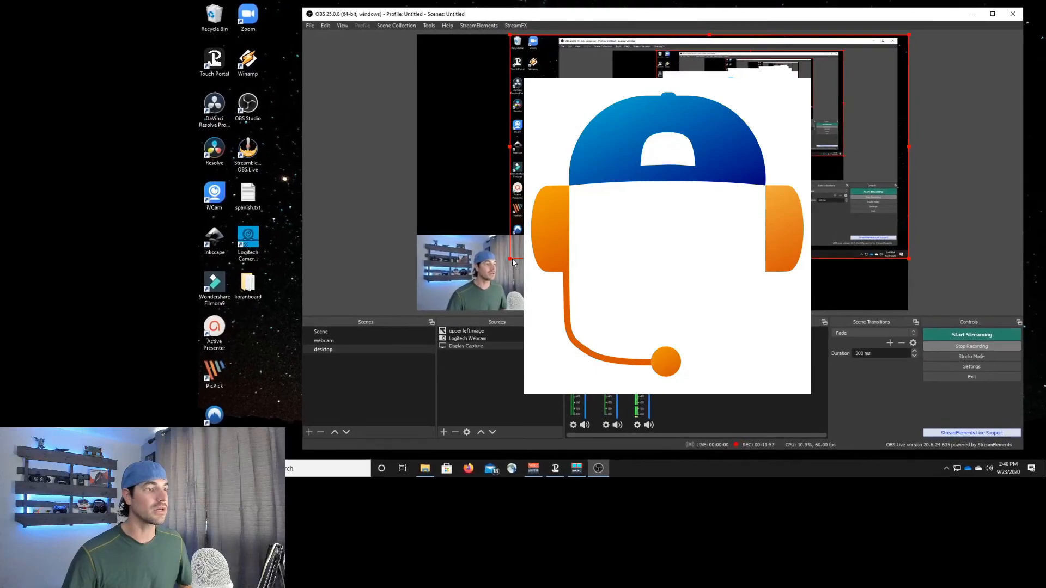
pyautogui.click(491, 224)
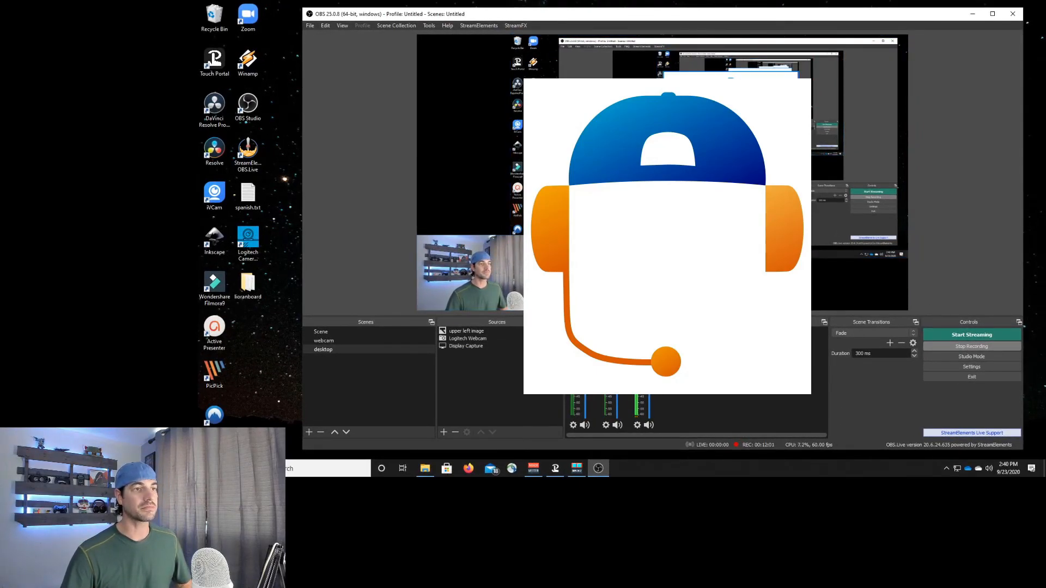
# - Move the logo back into the canvas's upper-left corner and shrink it to fit beside the display capture
pyautogui.click(719, 158)
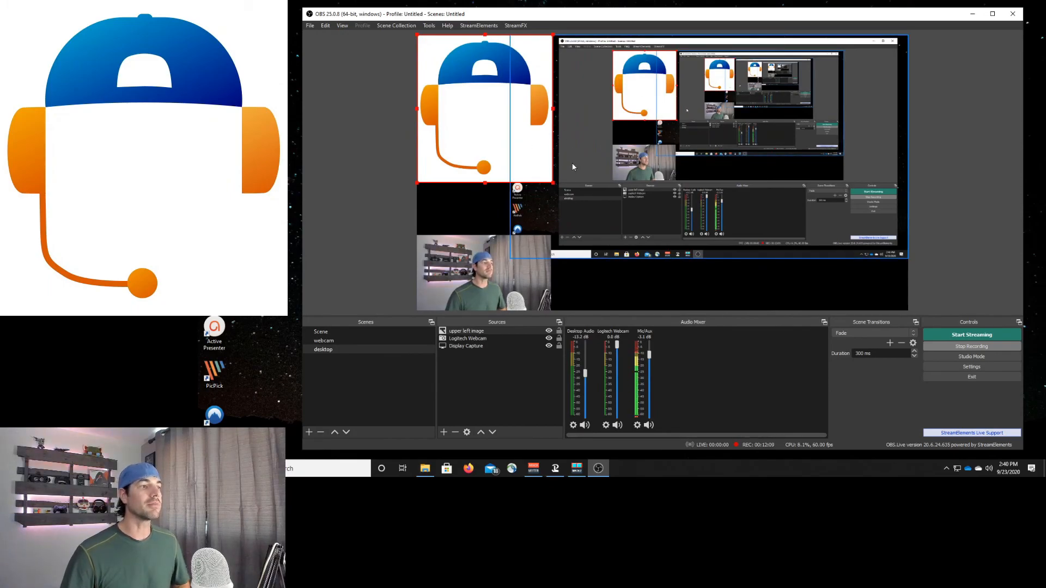
pyautogui.moveTo(555, 186); pyautogui.dragTo(498, 124)
pyautogui.click(568, 221)
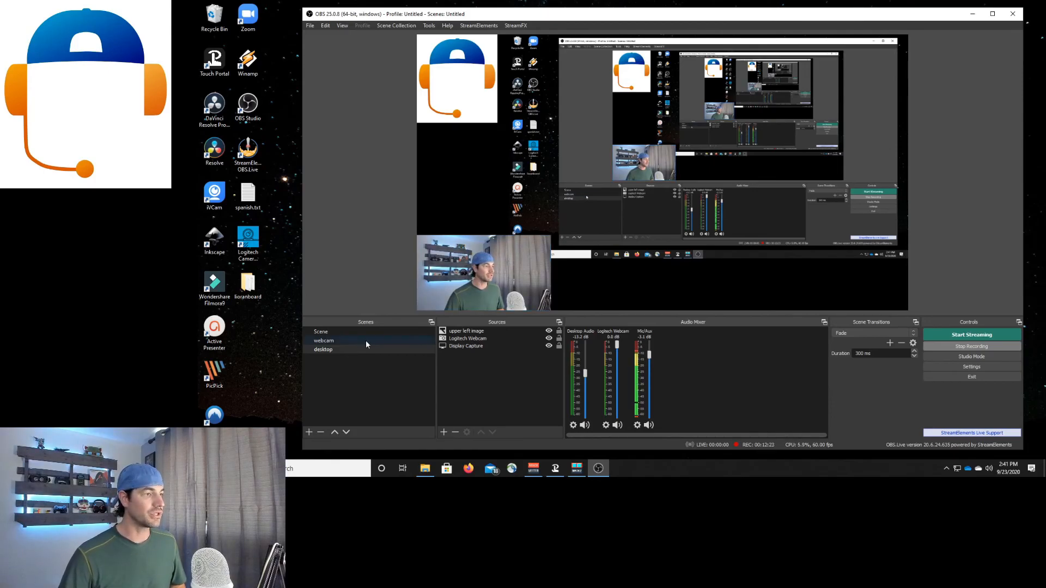
# - Enlarge the display capture to fill the whole canvas behind the logo and the webcam picture
pyautogui.click(470, 330)
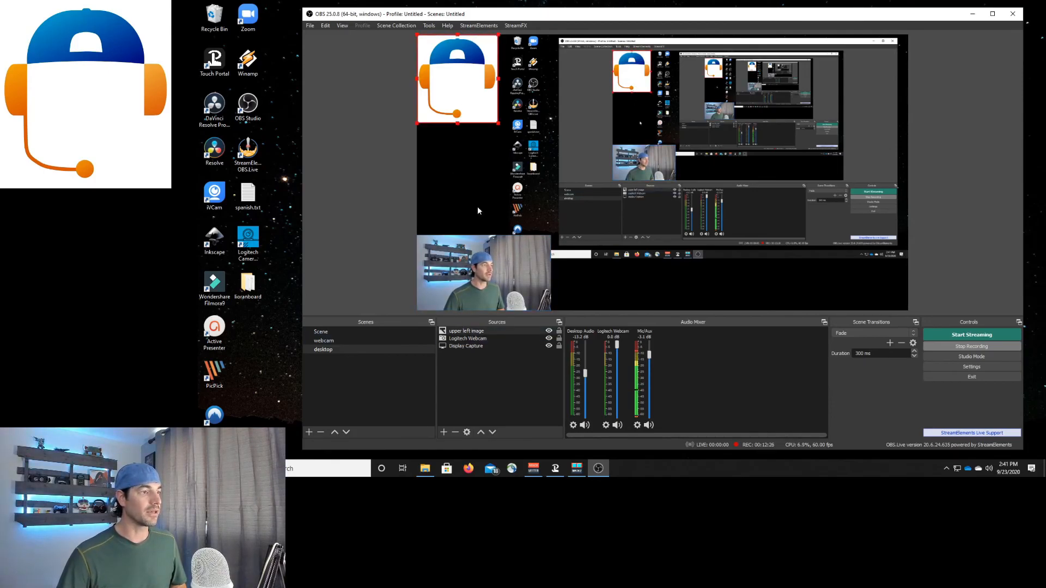
pyautogui.click(638, 161)
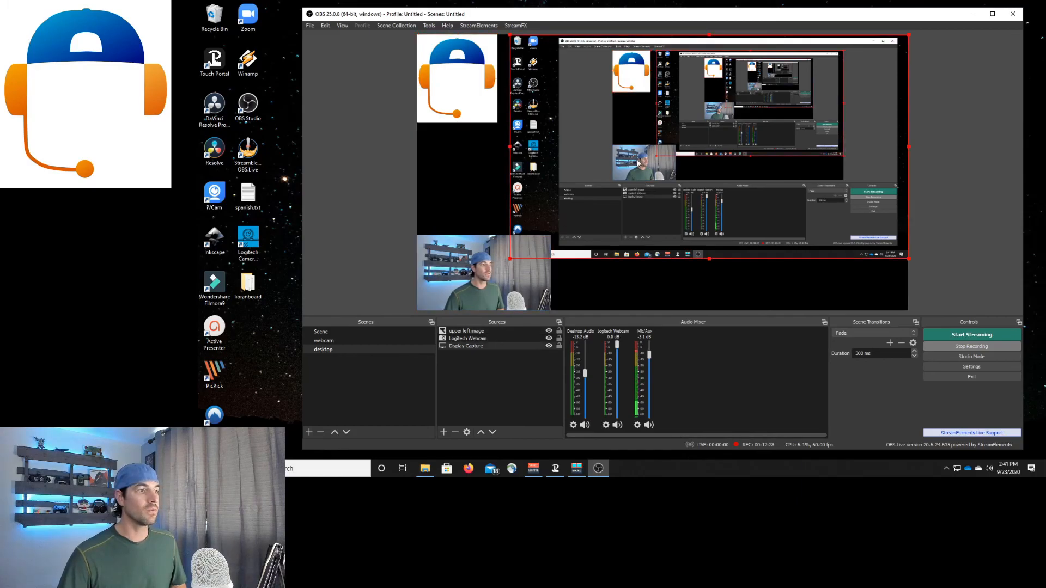
pyautogui.click(456, 339)
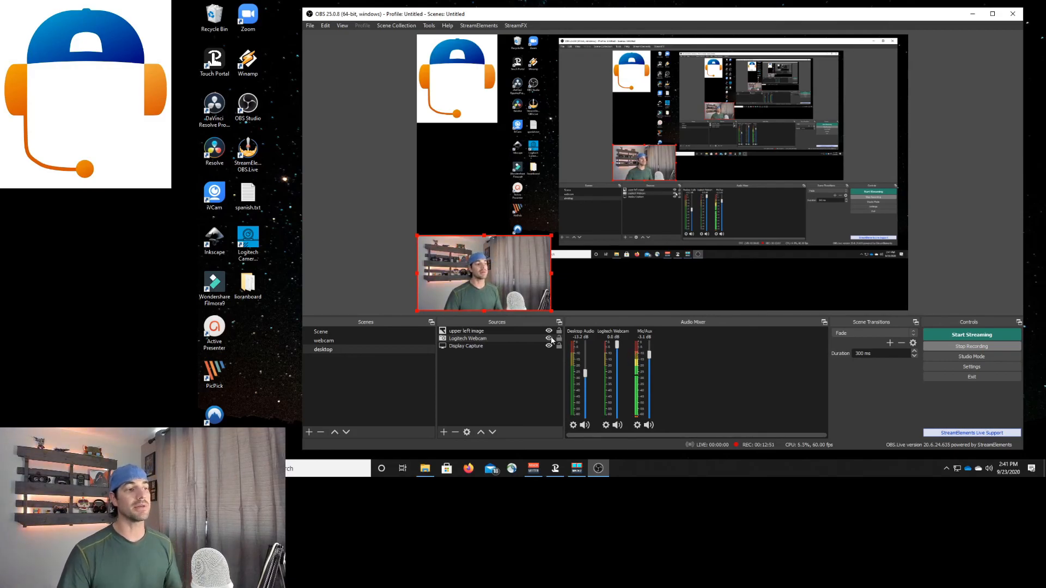
pyautogui.click(611, 242)
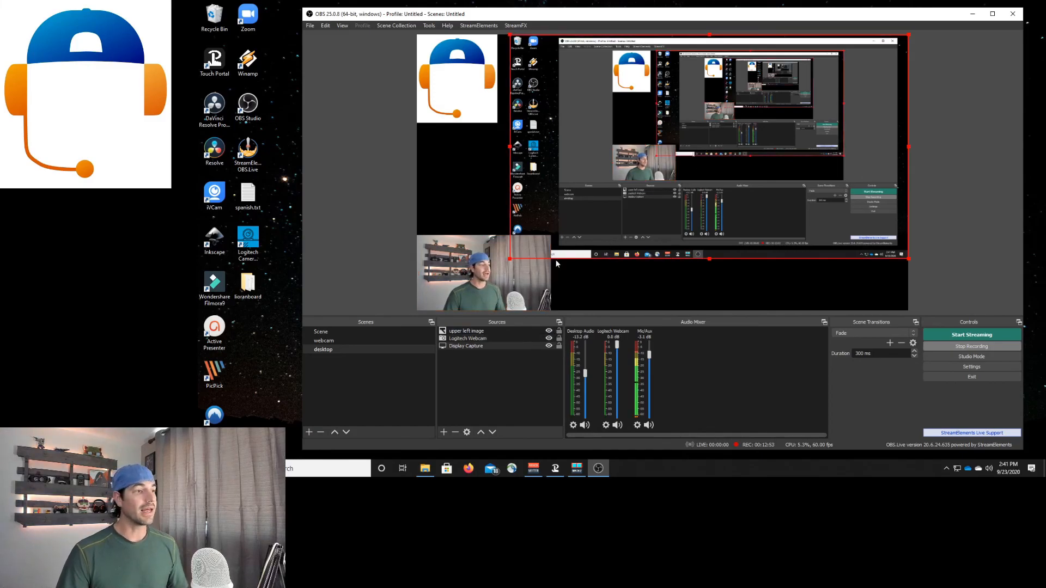
pyautogui.moveTo(510, 258); pyautogui.dragTo(389, 324)
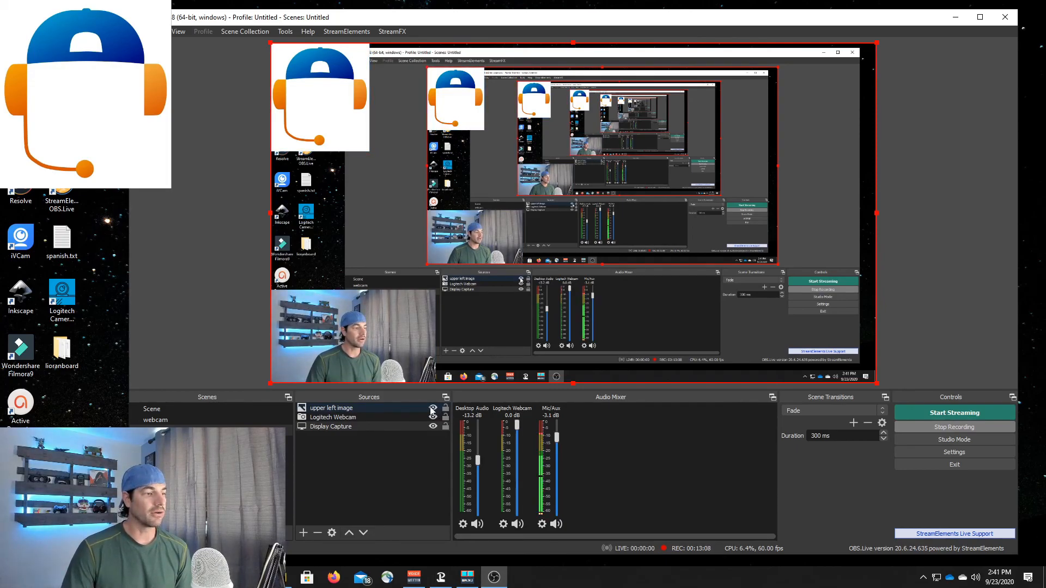
# - Hide and show the upper left image source, and do the same with the Logitech Webcam source
pyautogui.click(328, 408)
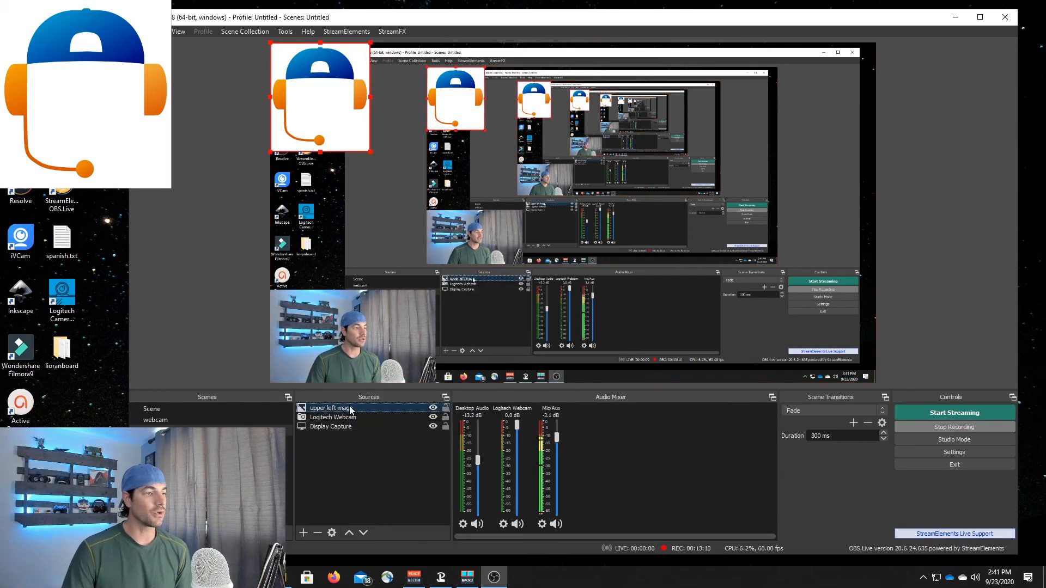
pyautogui.click(433, 408)
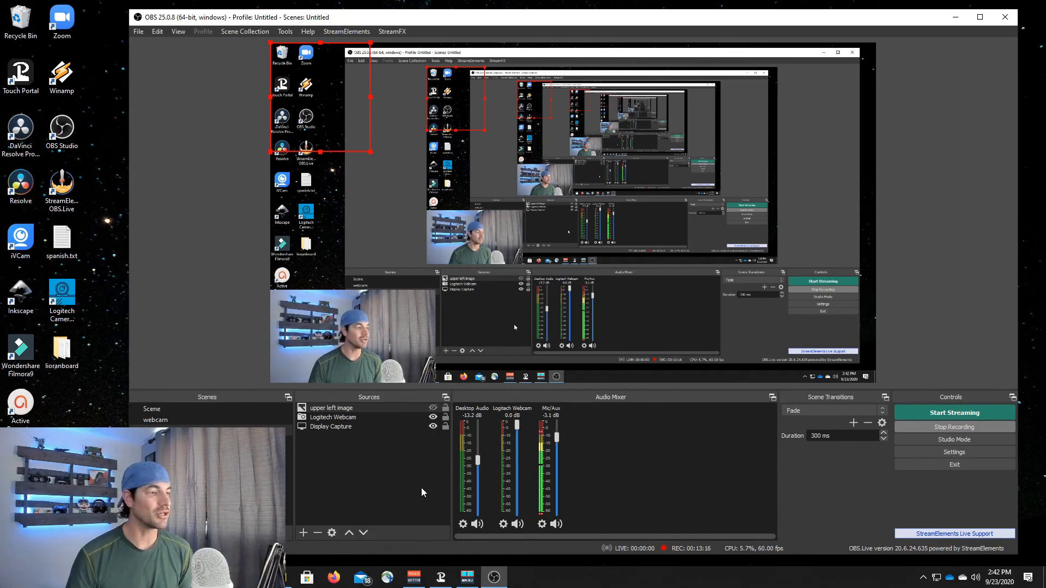
pyautogui.click(433, 409)
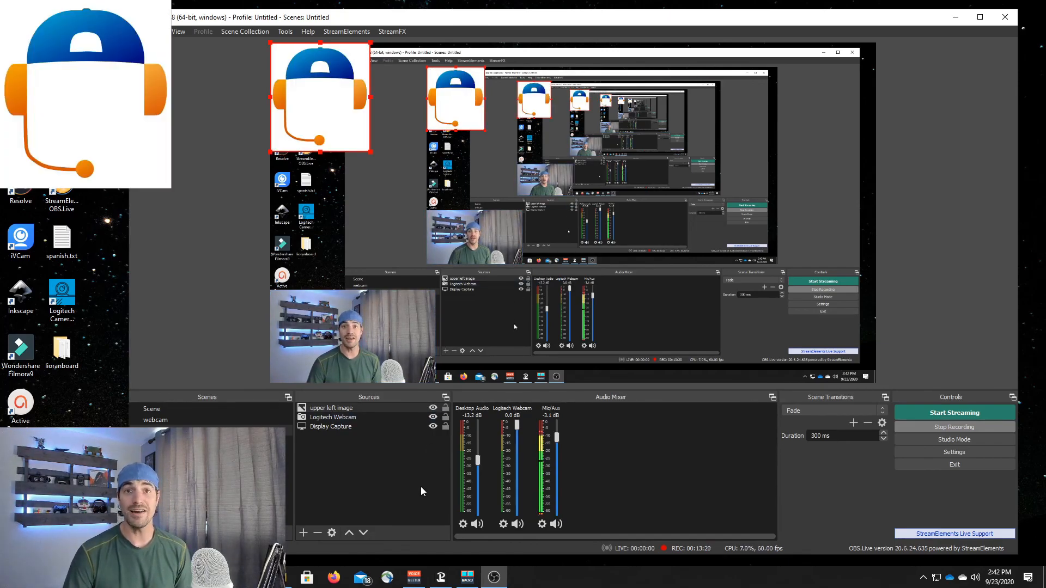
pyautogui.click(433, 418)
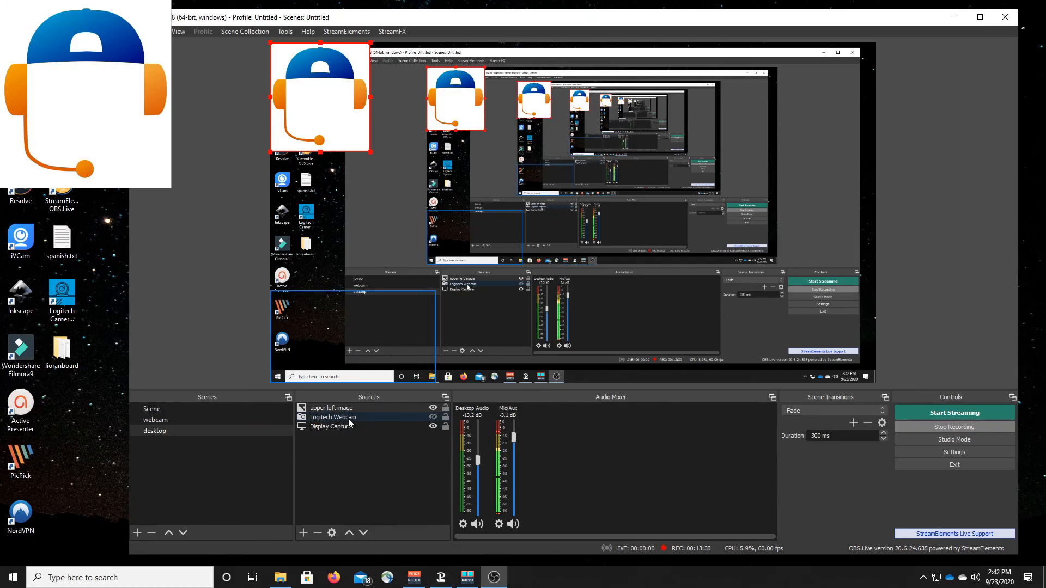
pyautogui.click(433, 417)
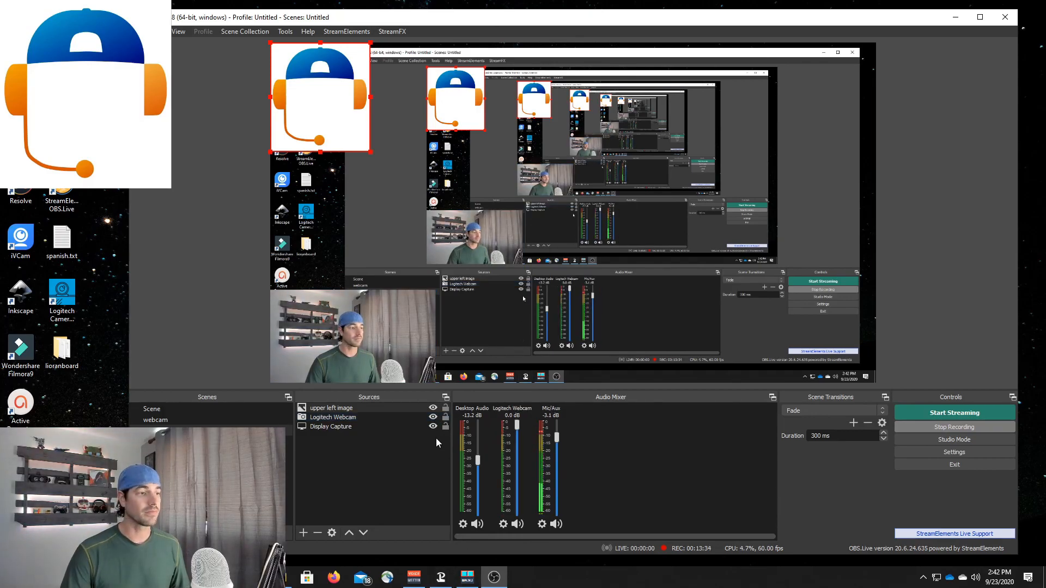
# - Shrink the webcam picture in the desktop scene toward the canvas's lower-left corner
pyautogui.click(367, 355)
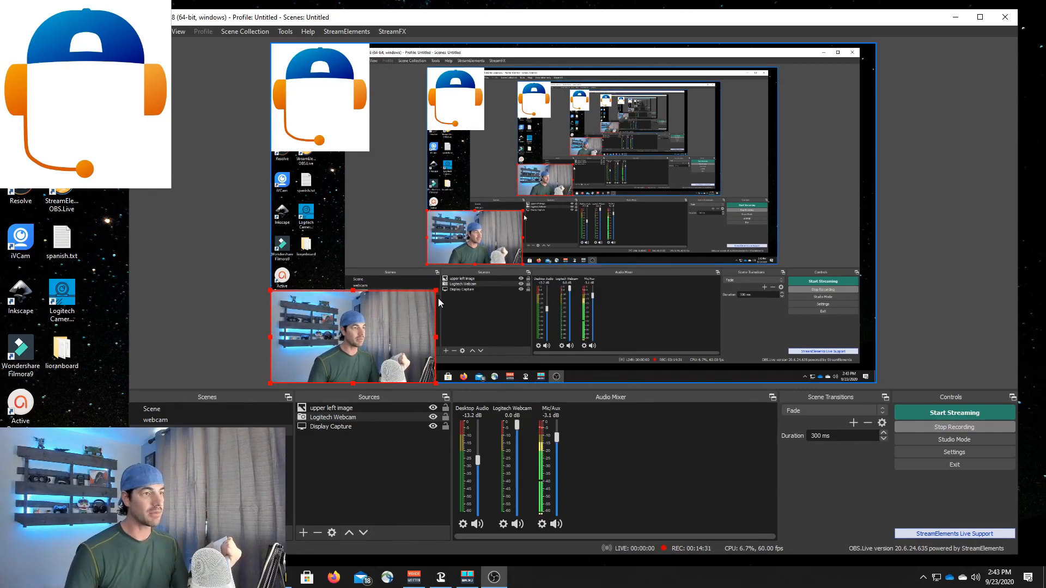
pyautogui.moveTo(437, 290); pyautogui.dragTo(364, 341)
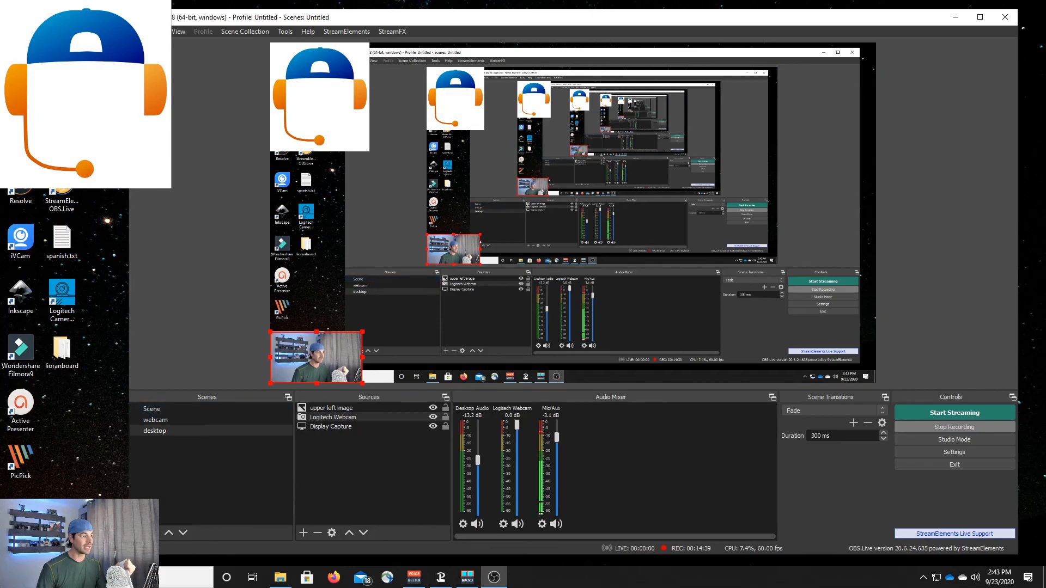
# - Create a new scene named "Large webcam with desktop"
pyautogui.click(137, 533)
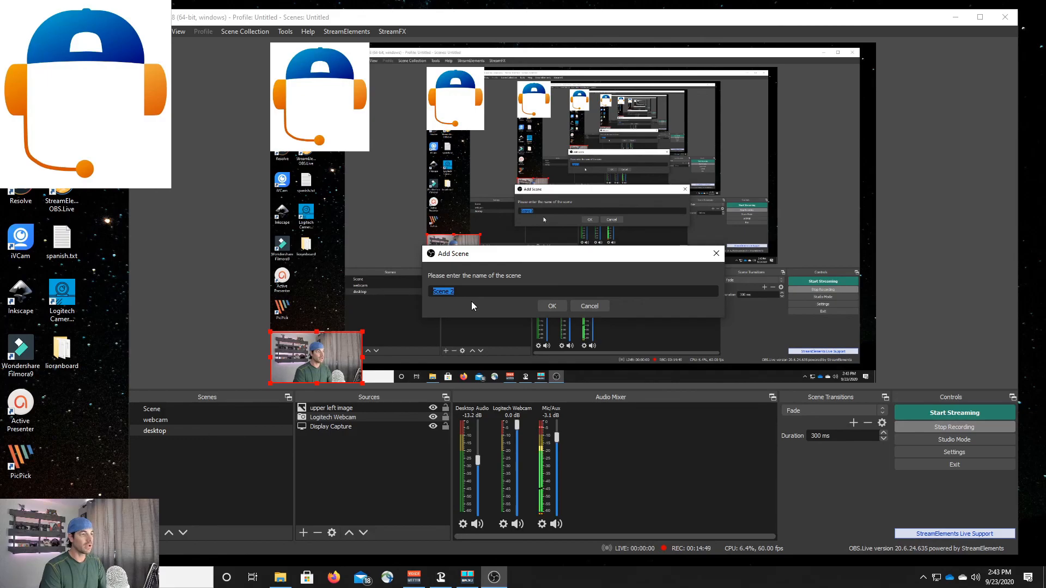
pyautogui.write('Large webcam with desktop')
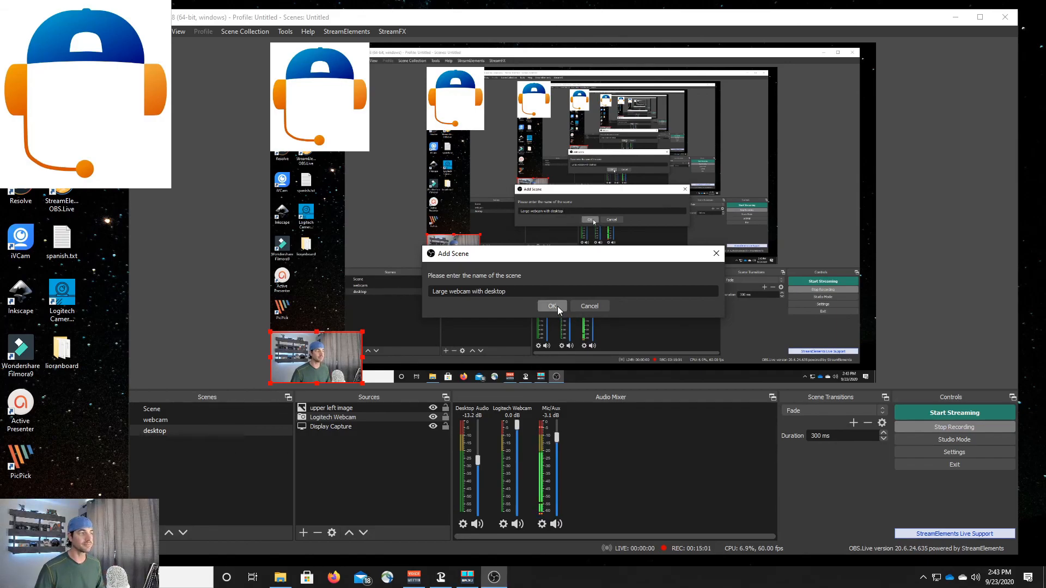
pyautogui.click(552, 306)
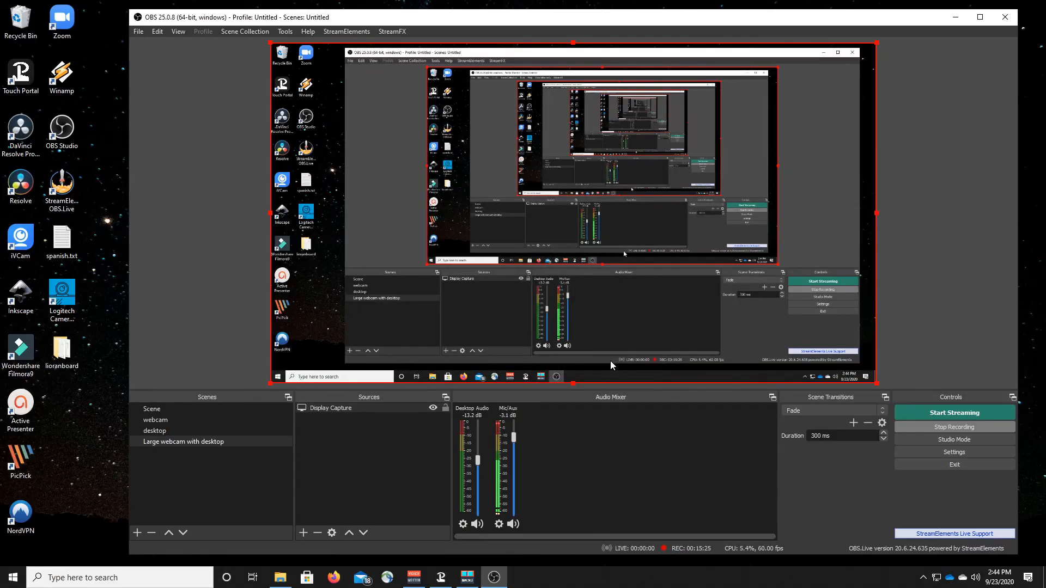
pyautogui.click(303, 533)
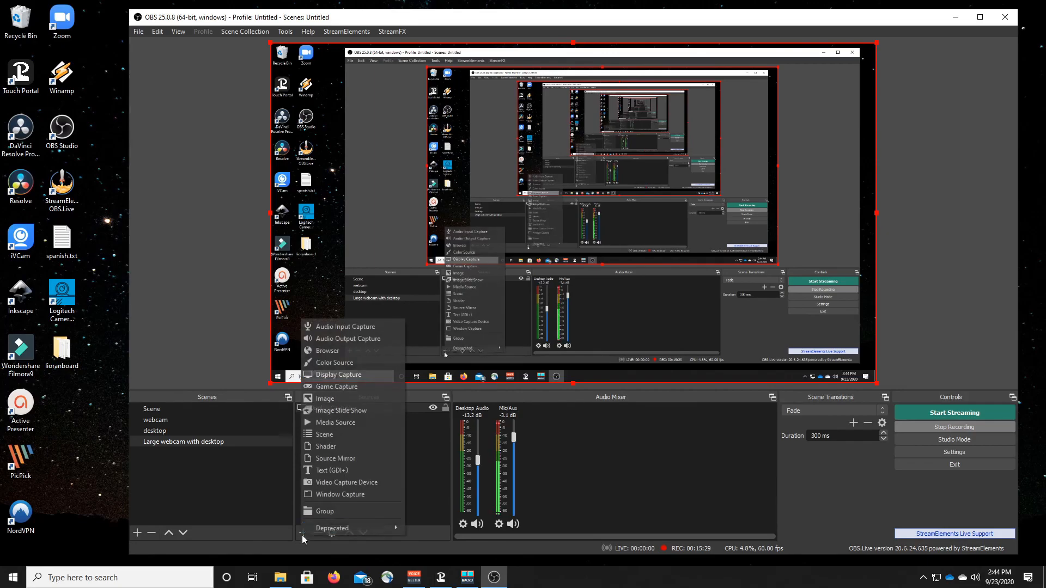
pyautogui.click(332, 377)
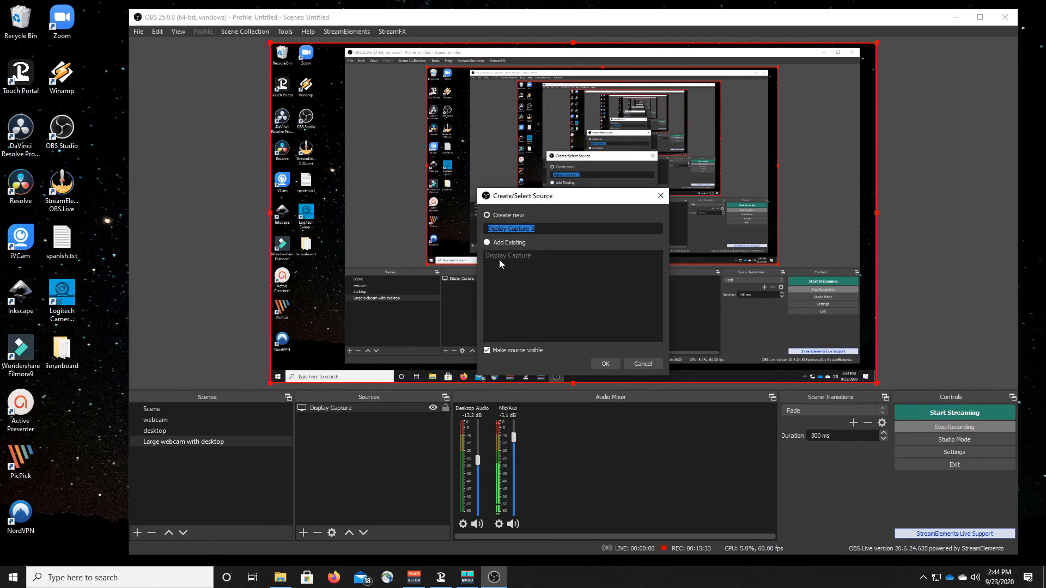
pyautogui.click(490, 242)
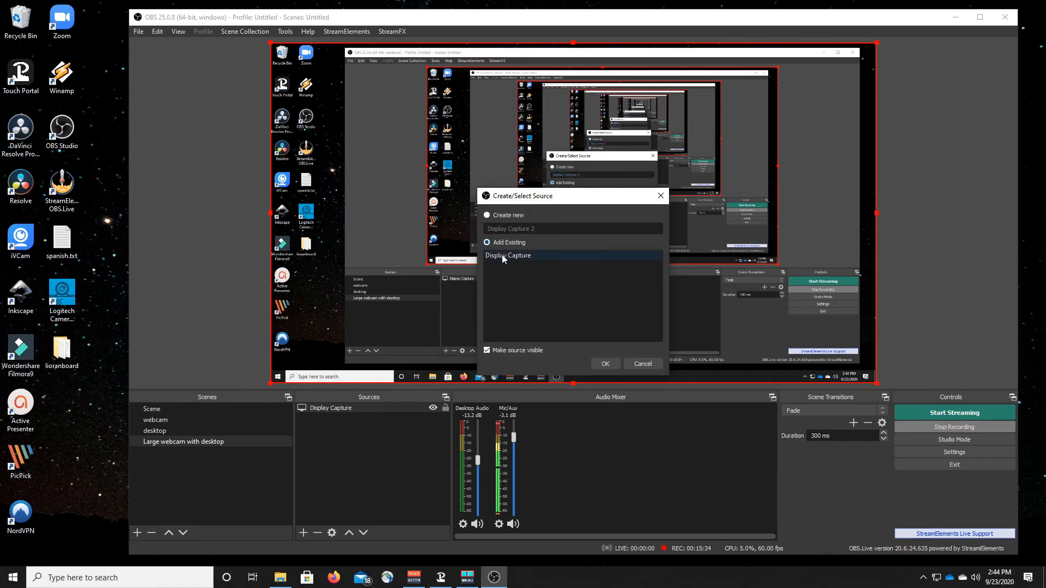
pyautogui.click(645, 367)
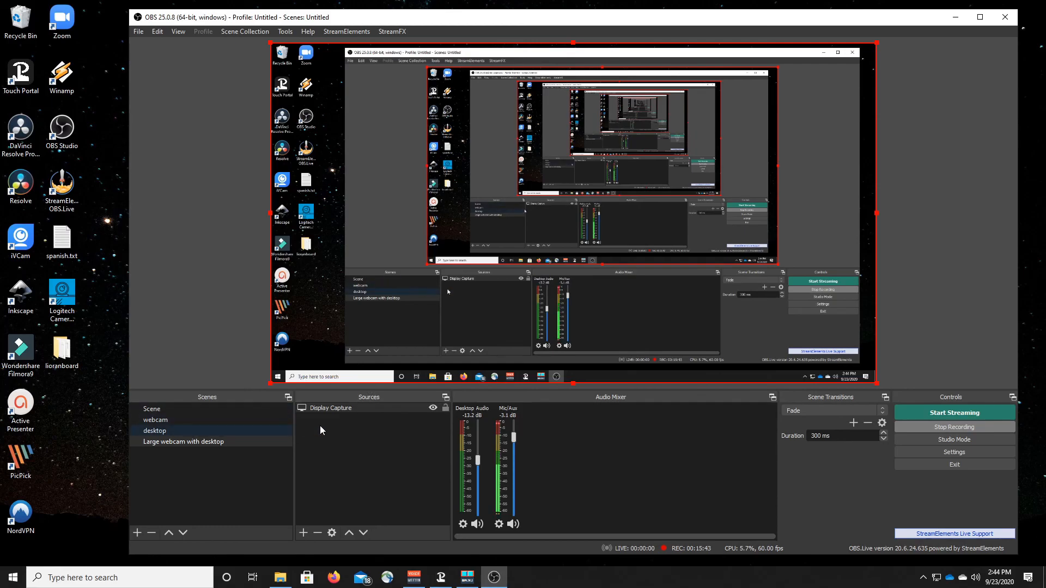
# - Add the Logitech Webcam as a video capture device and size it to about two thirds of the canvas width in the upper-left corner
pyautogui.click(304, 534)
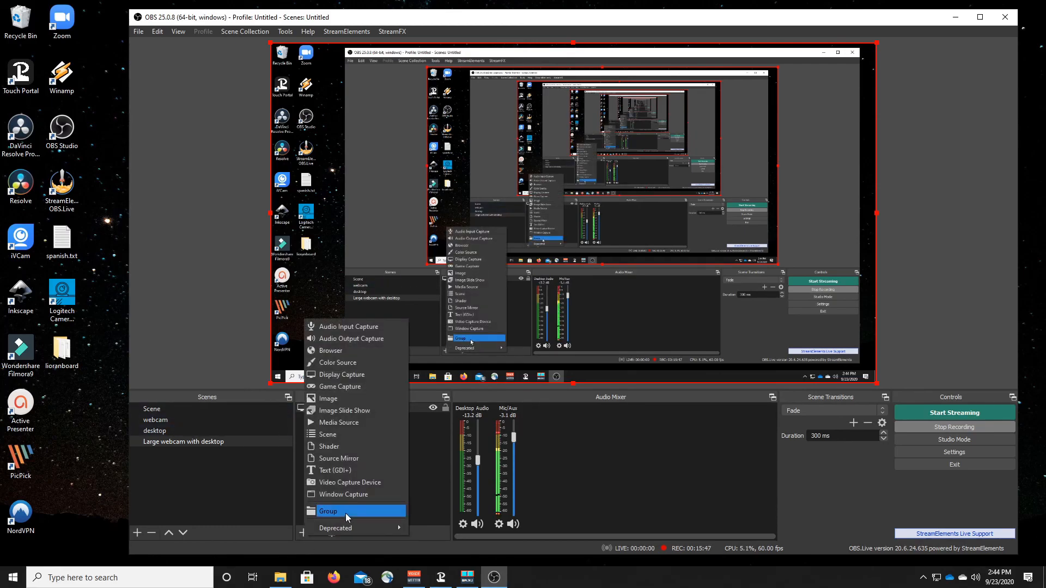
pyautogui.click(335, 482)
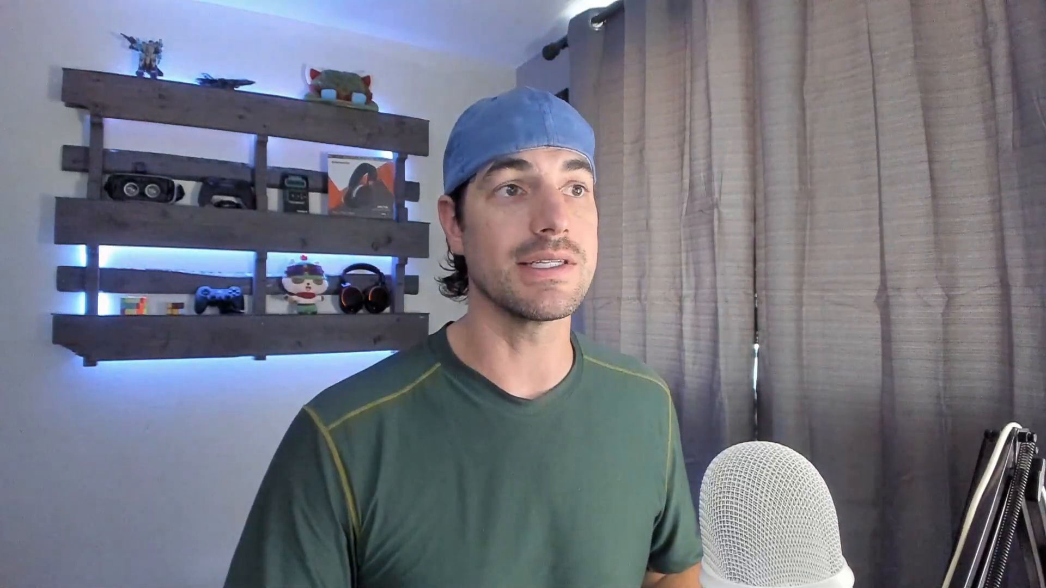
pyautogui.moveTo(876, 43); pyautogui.dragTo(590, 189)
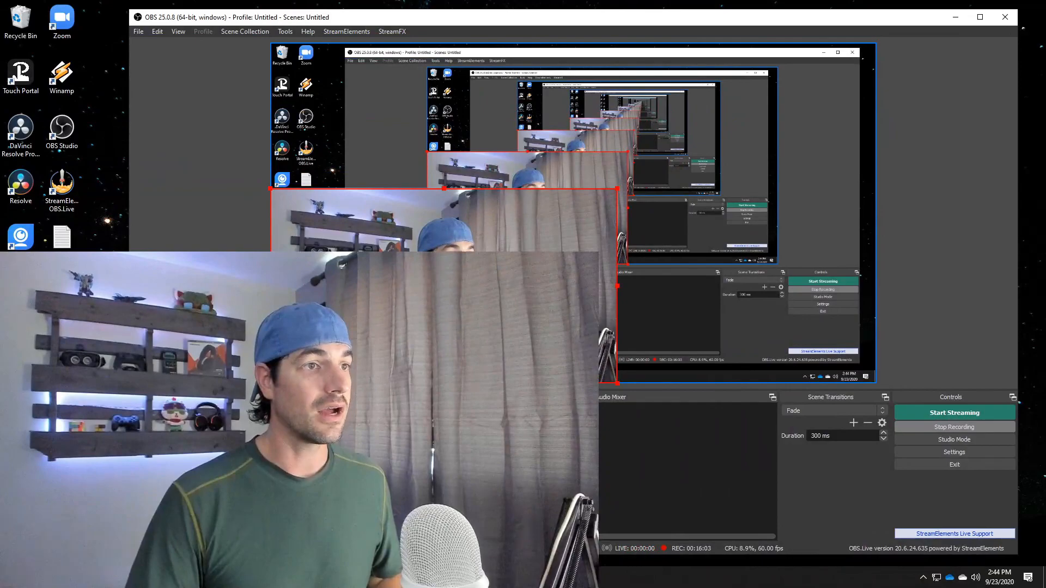
pyautogui.moveTo(453, 305); pyautogui.dragTo(478, 271)
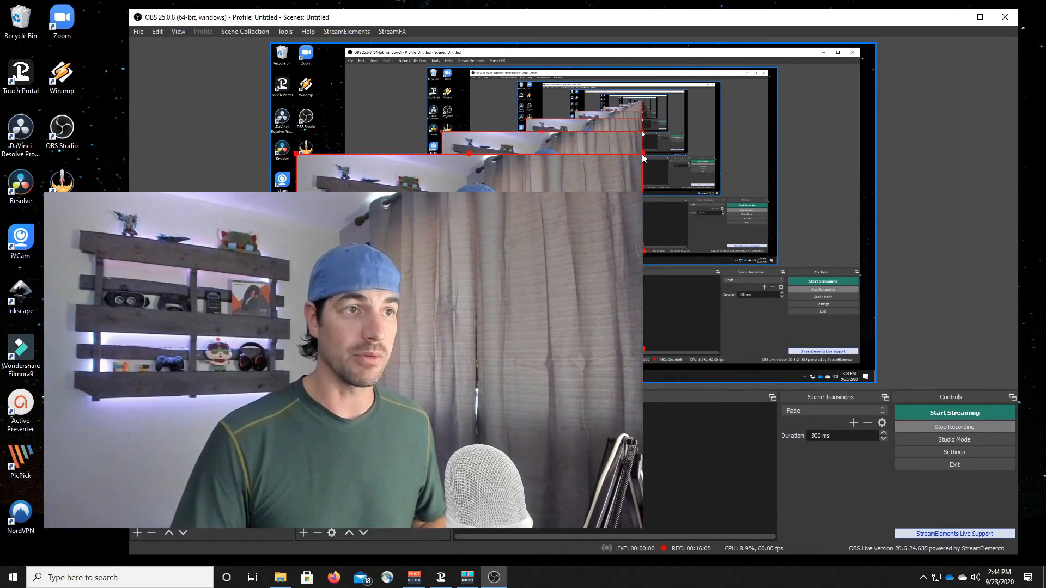
pyautogui.moveTo(641, 154); pyautogui.dragTo(701, 98)
pyautogui.moveTo(499, 212); pyautogui.dragTo(475, 157)
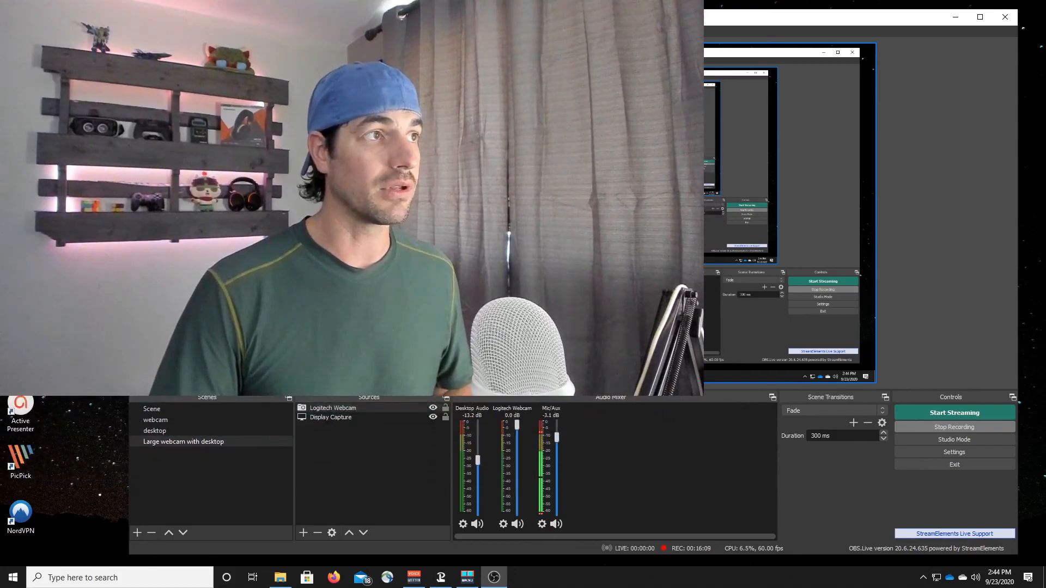
# - Shrink the display capture and place it in the canvas's lower-right corner, diagonally below the large webcam picture
pyautogui.click(342, 417)
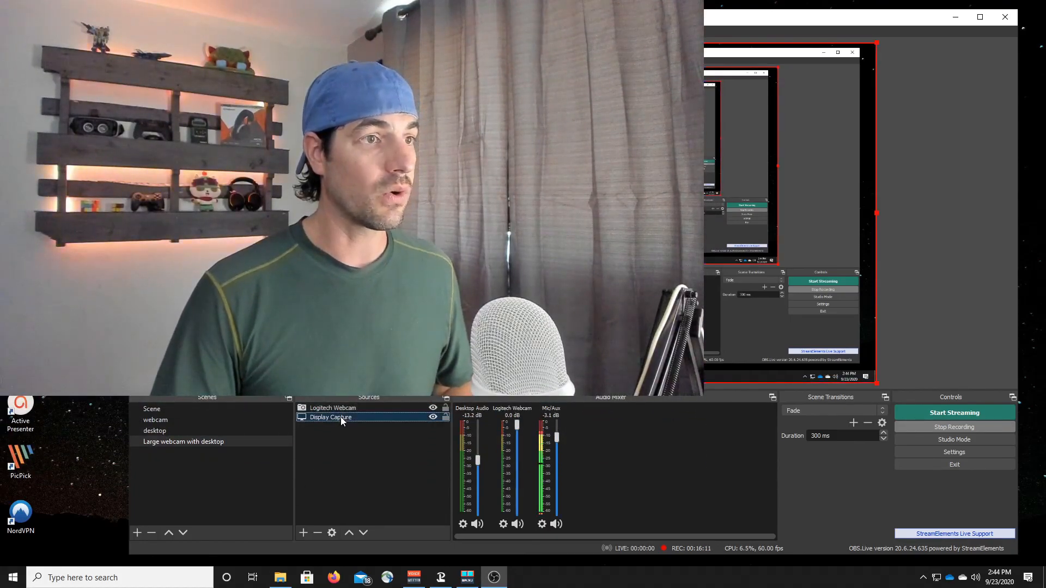
pyautogui.click(513, 321)
pyautogui.click(445, 414)
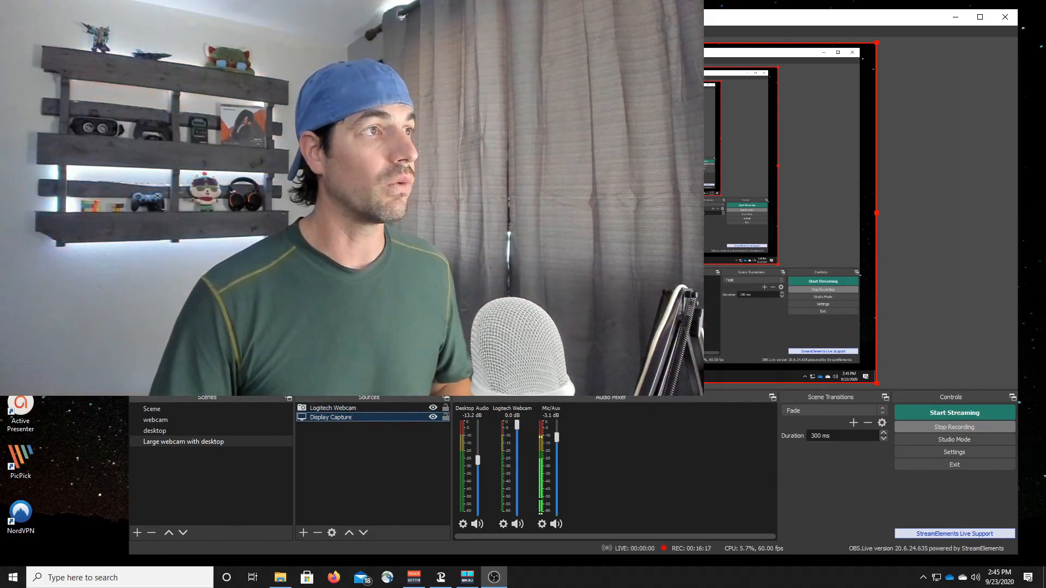
pyautogui.moveTo(270, 42); pyautogui.dragTo(315, 67)
pyautogui.moveTo(370, 106); pyautogui.dragTo(514, 187)
pyautogui.moveTo(663, 299); pyautogui.dragTo(928, 487)
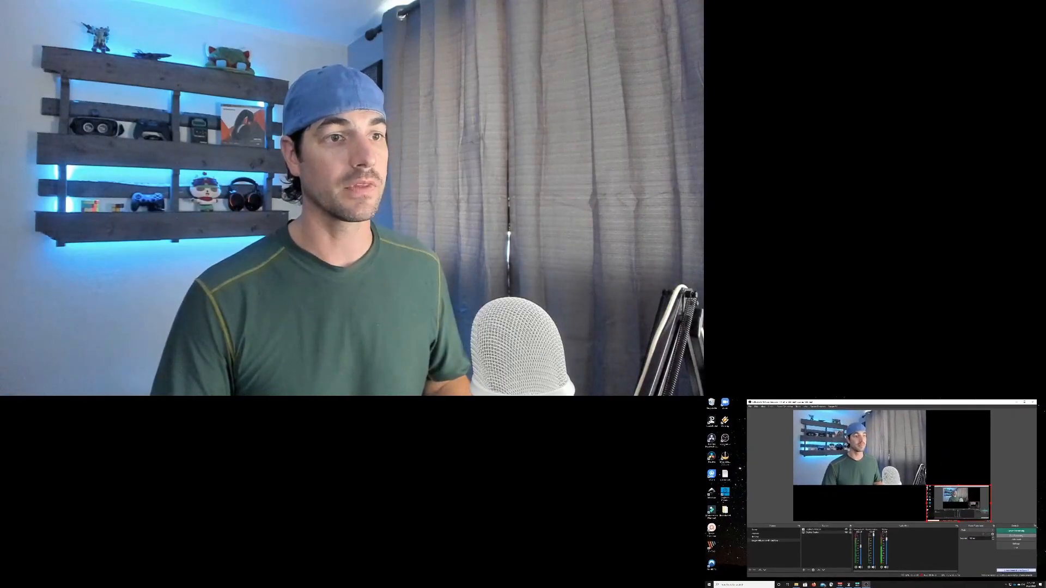
pyautogui.click(881, 494)
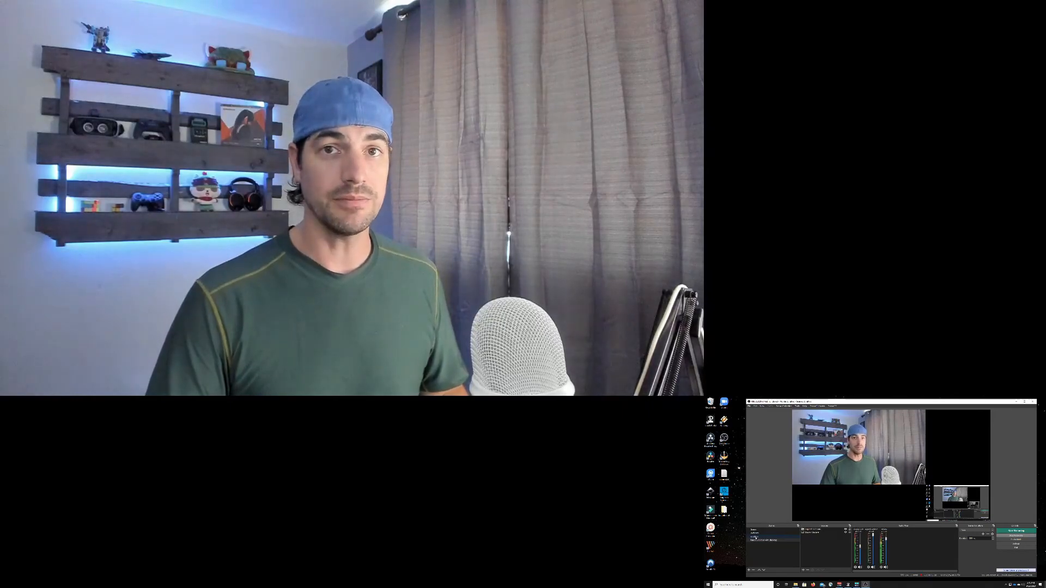
# - Switch back and forth between the desktop and "Large webcam with desktop" scenes to compare their layouts, ending on desktop
pyautogui.click(756, 537)
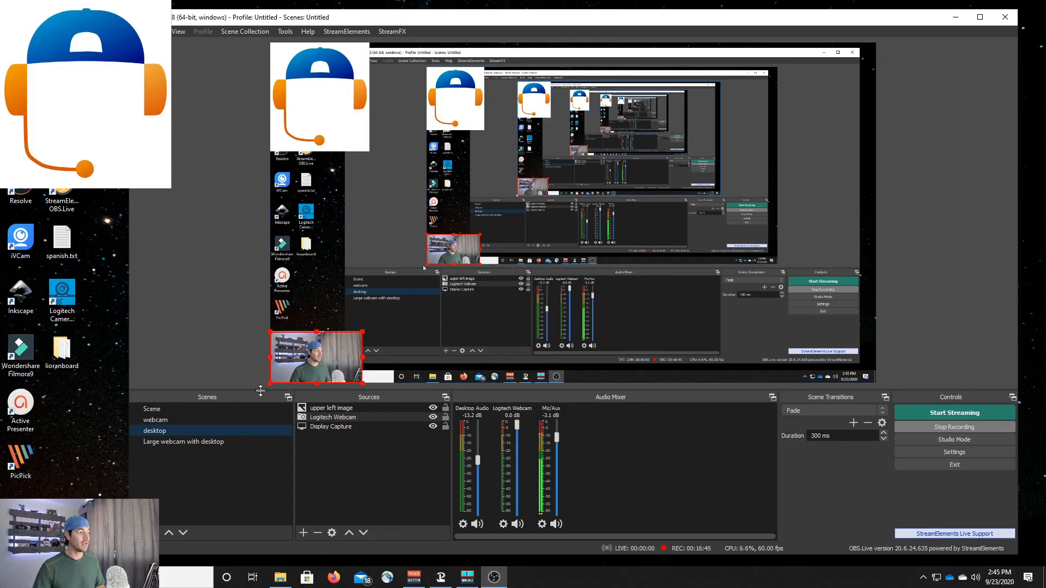
pyautogui.click(198, 444)
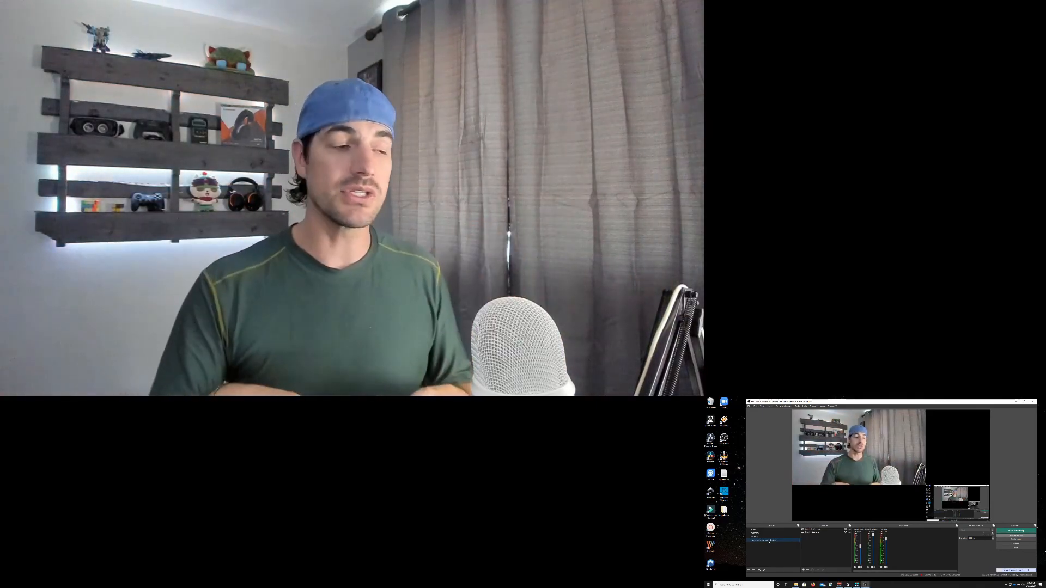
pyautogui.click(760, 537)
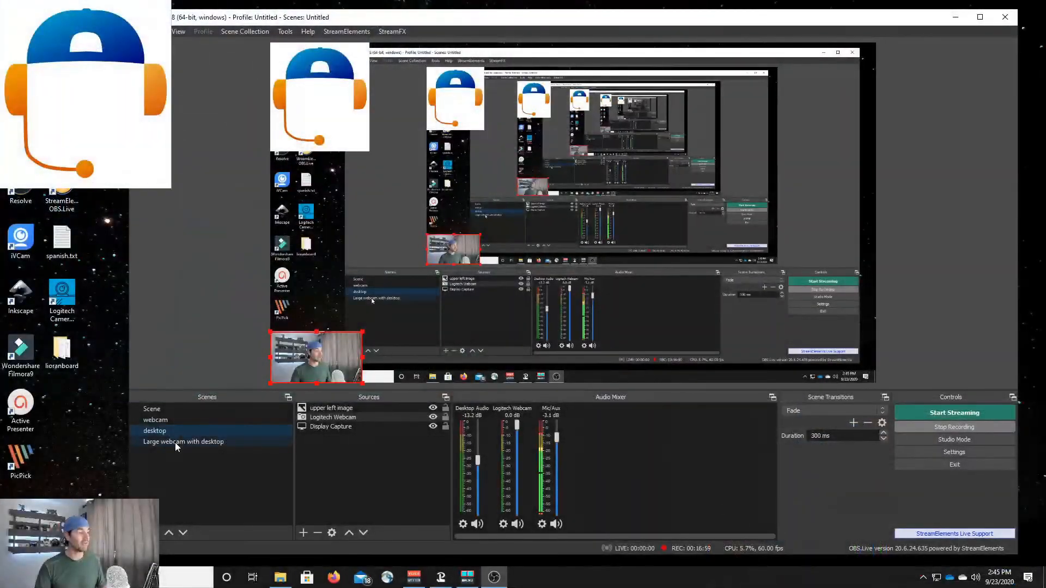
pyautogui.click(175, 442)
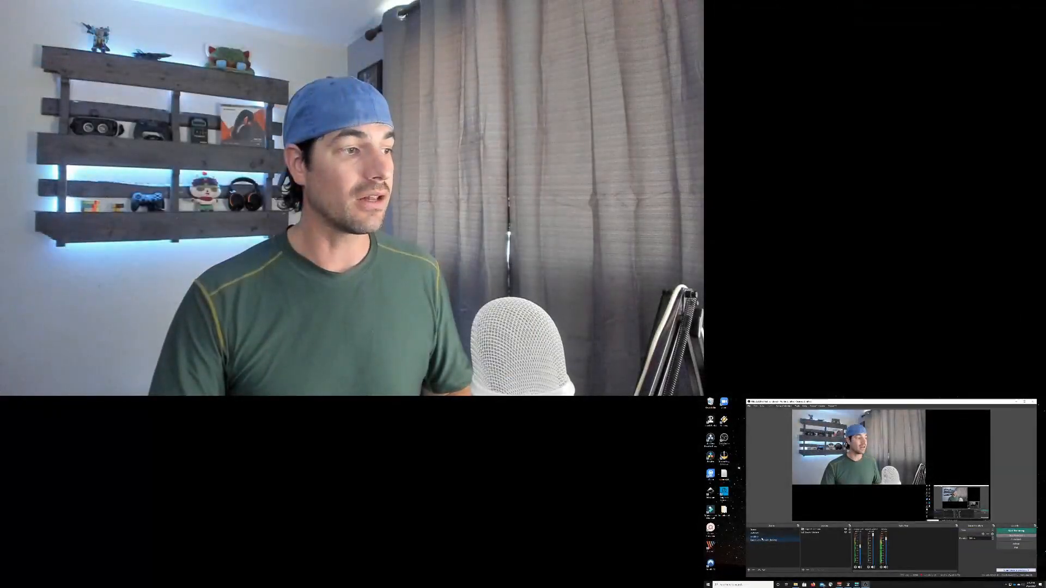
pyautogui.click(762, 537)
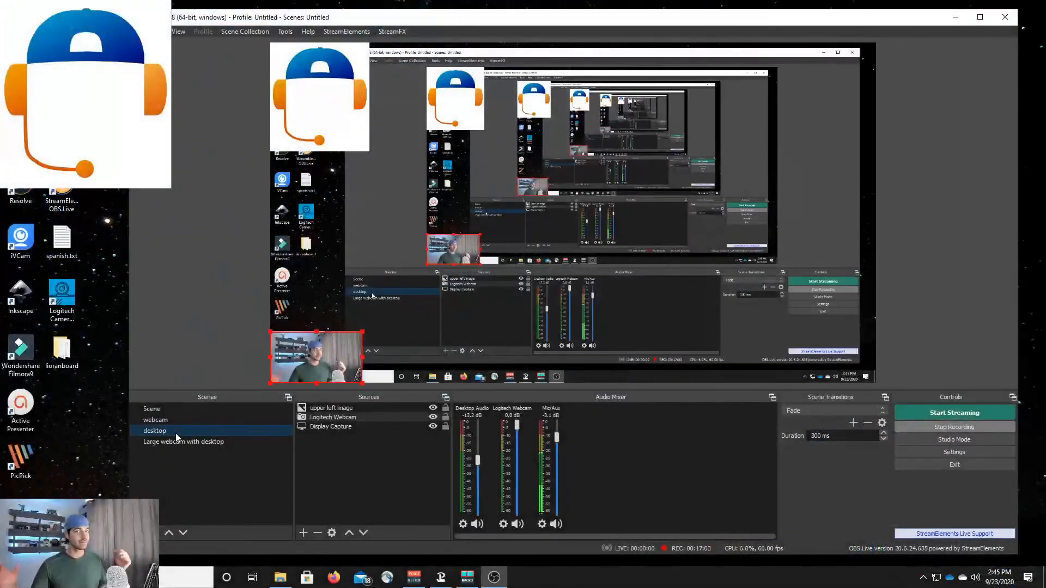